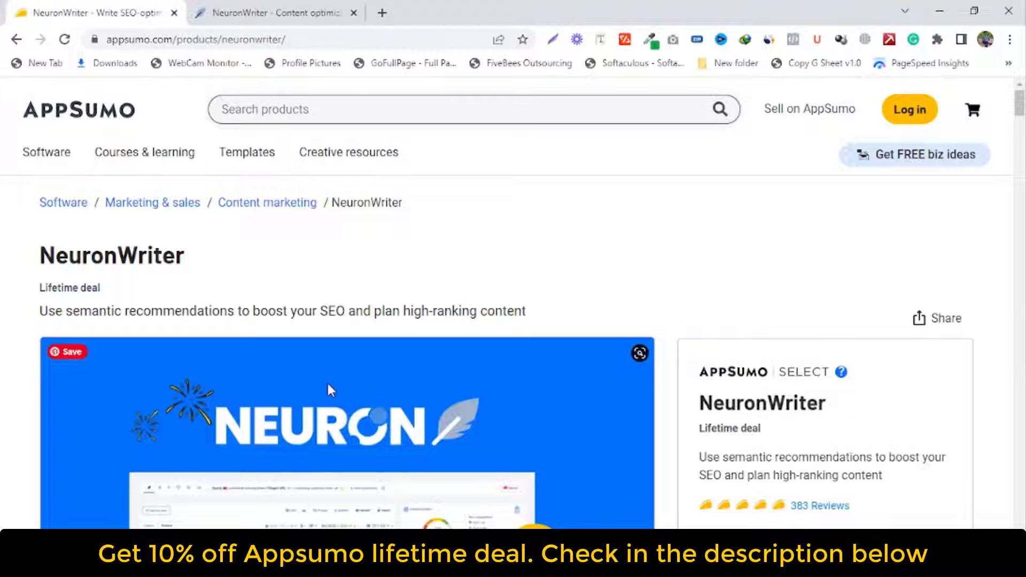
Read through the NeuronWriter deal page, covering the introduction, TL;DR, At-a-glance and Overview sections.
{"action": "scroll", "coordinate": [553, 381], "scroll_direction": "down", "scroll_amount": 3}
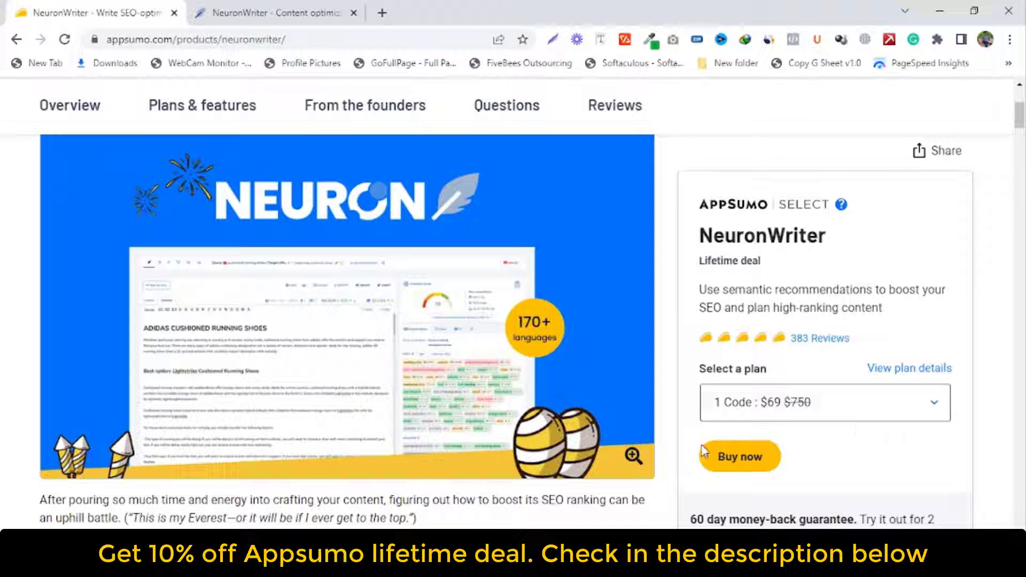
{"action": "scroll", "coordinate": [807, 439], "scroll_direction": "down", "scroll_amount": 1}
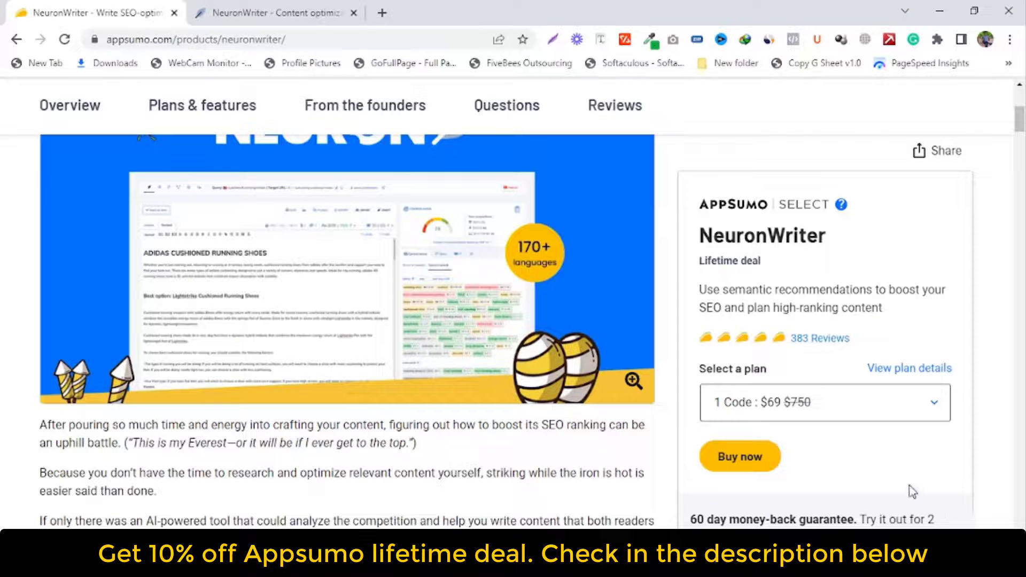
{"action": "scroll", "coordinate": [836, 448], "scroll_direction": "down", "scroll_amount": 5}
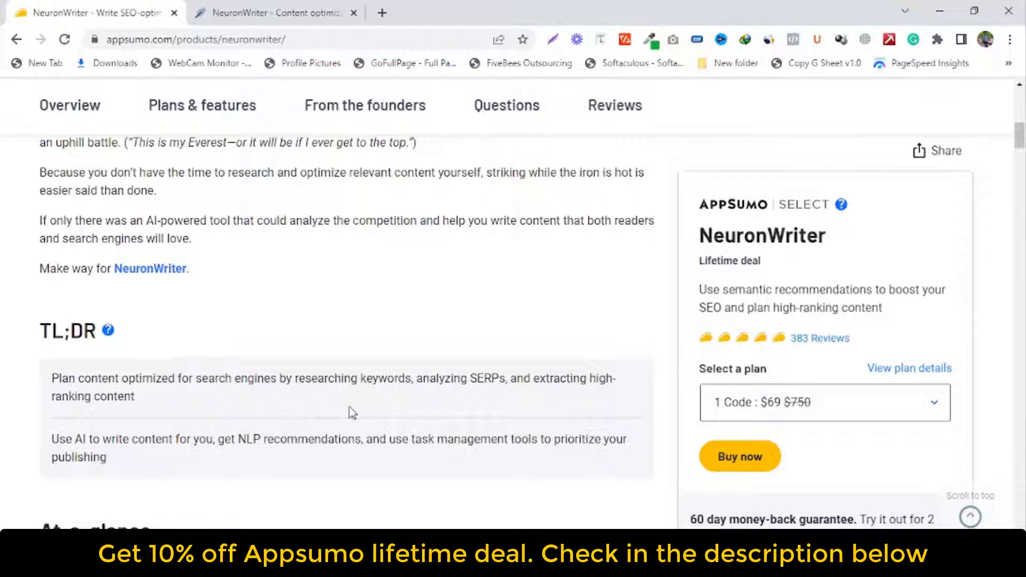
{"action": "scroll", "coordinate": [289, 423], "scroll_direction": "down", "scroll_amount": 4}
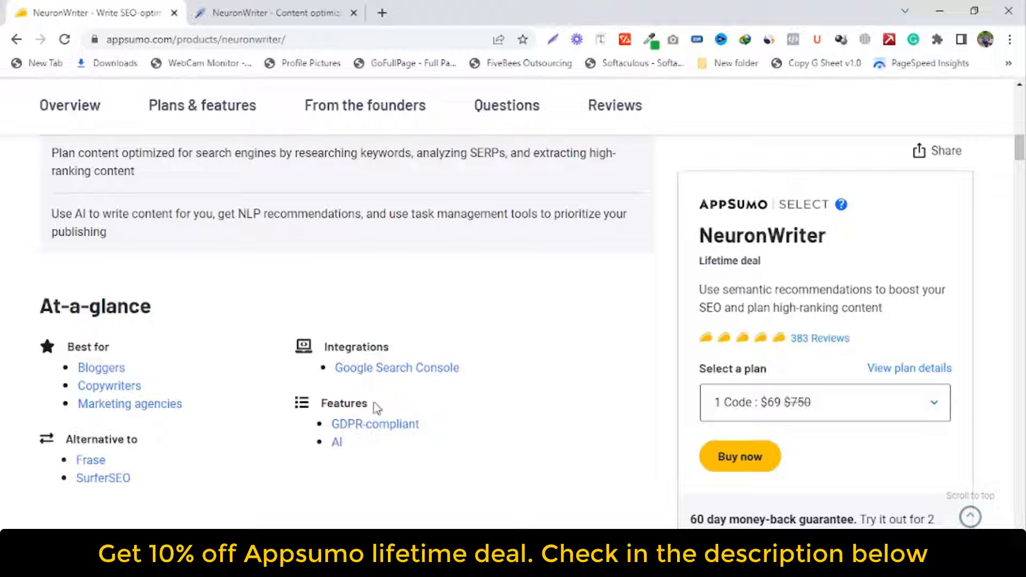
{"action": "scroll", "coordinate": [213, 424], "scroll_direction": "down", "scroll_amount": 1}
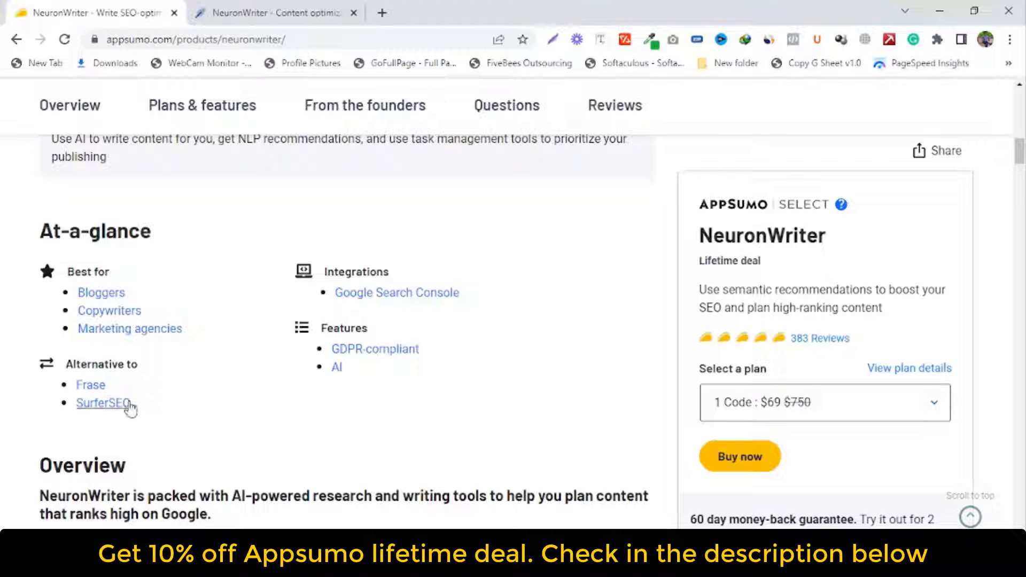
{"action": "scroll", "coordinate": [338, 377], "scroll_direction": "down", "scroll_amount": 2}
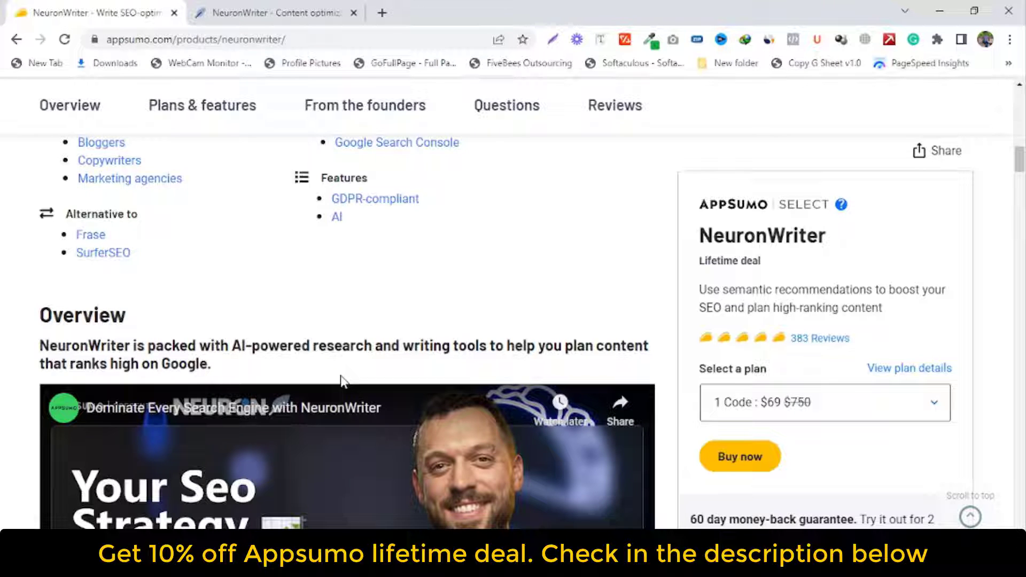
{"action": "scroll", "coordinate": [342, 380], "scroll_direction": "down", "scroll_amount": 8}
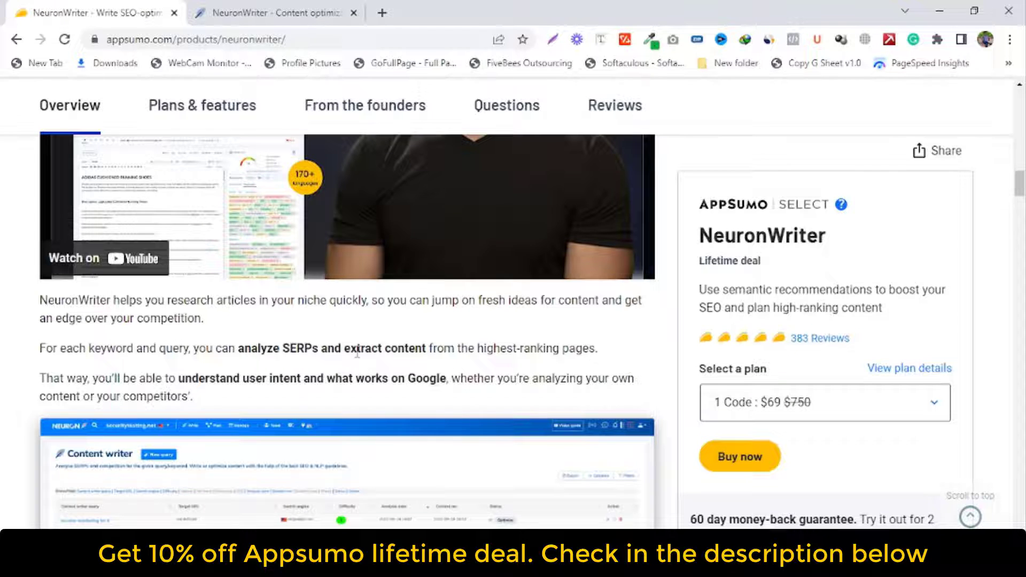
{"action": "scroll", "coordinate": [293, 332], "scroll_direction": "up", "scroll_amount": 7}
Open a new Content writer query in NeuronWriter and copy the article title from the top of the Google Docs document.
{"action": "left_click", "coordinate": [270, 13]}
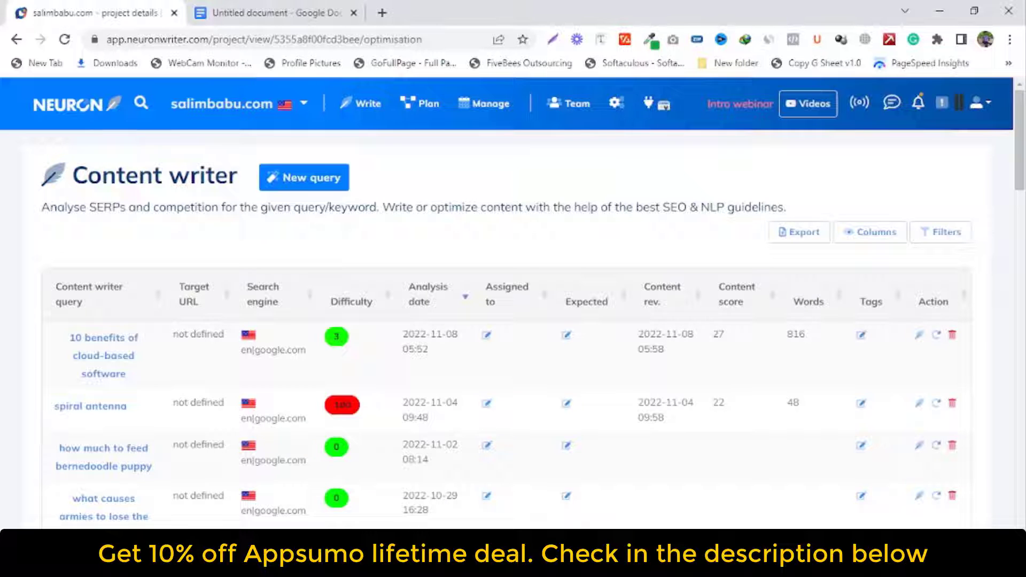
{"action": "left_click", "coordinate": [293, 179]}
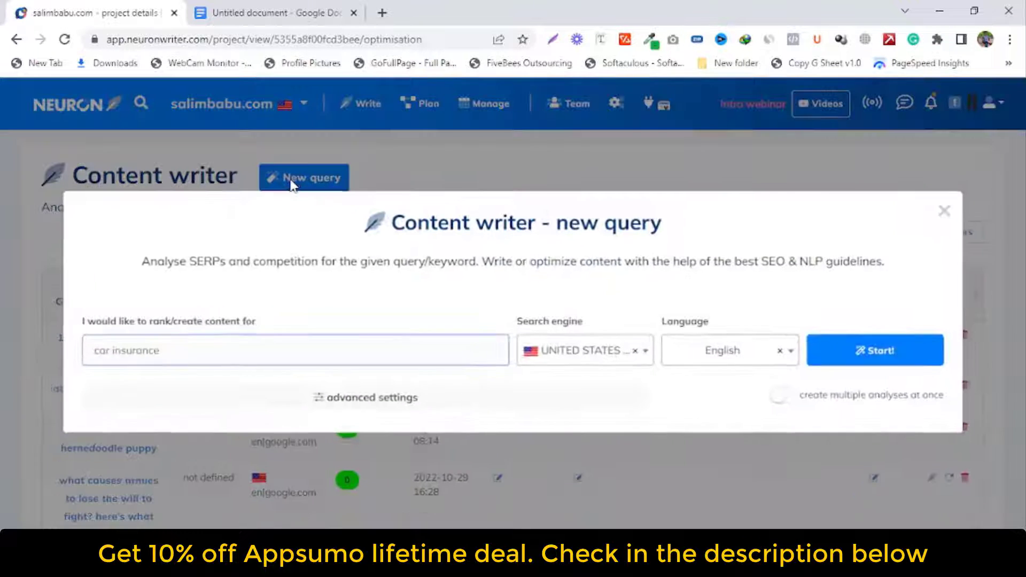
{"action": "left_click", "coordinate": [327, 17]}
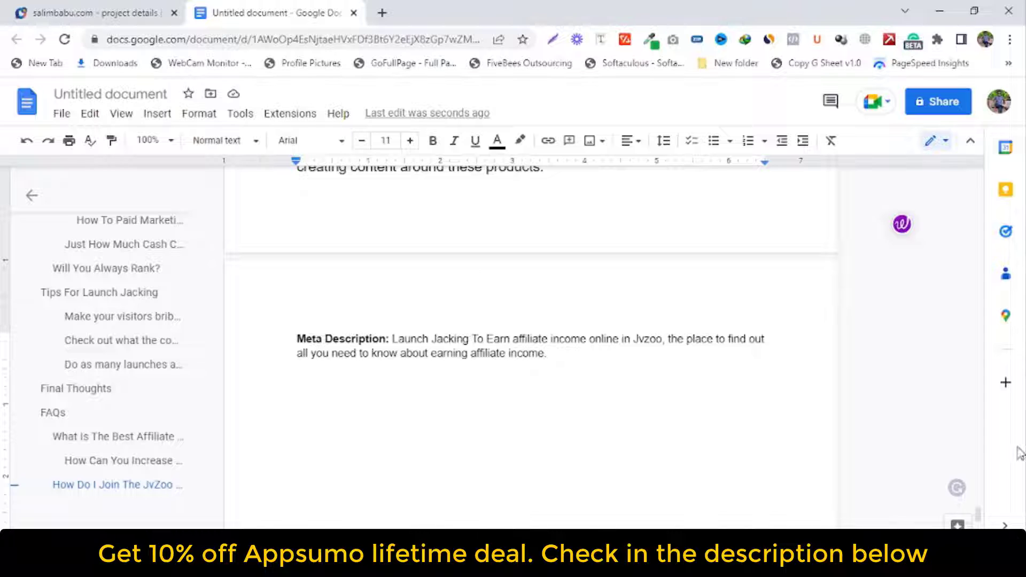
{"action": "left_click_drag", "start_coordinate": [978, 509], "coordinate": [966, 140]}
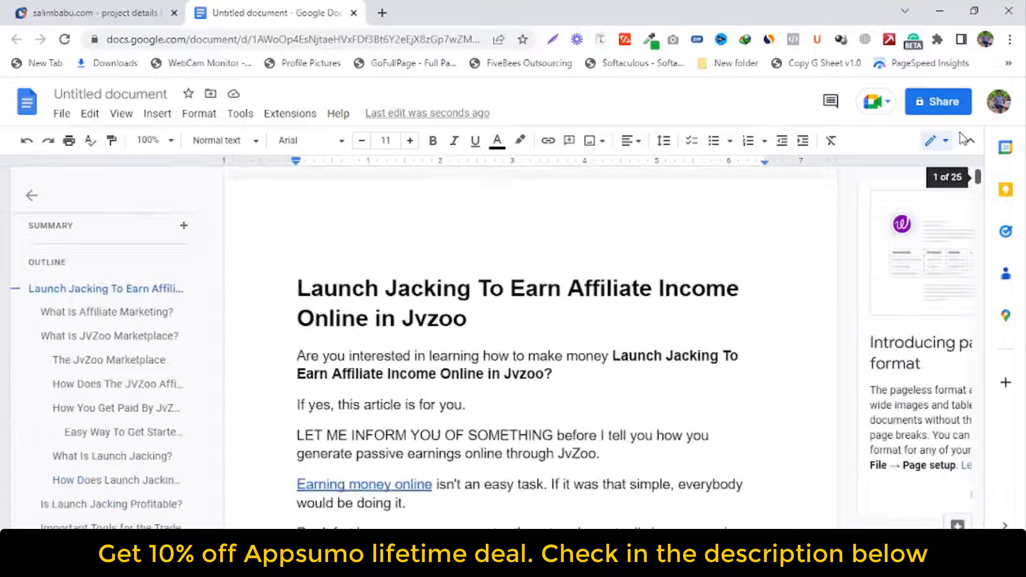
{"action": "left_click_drag", "start_coordinate": [466, 319], "coordinate": [297, 284]}
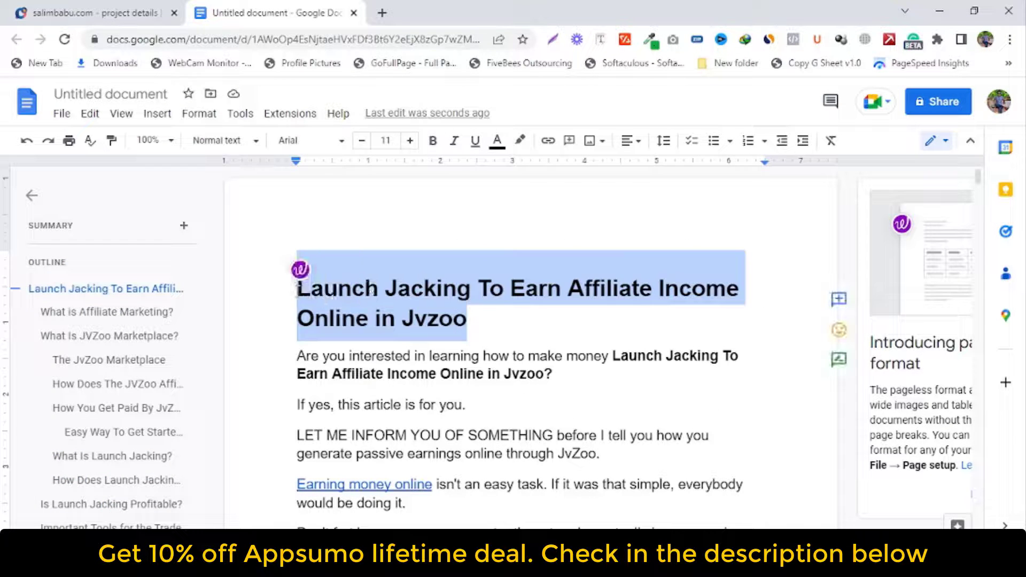
{"action": "right_click", "coordinate": [324, 308]}
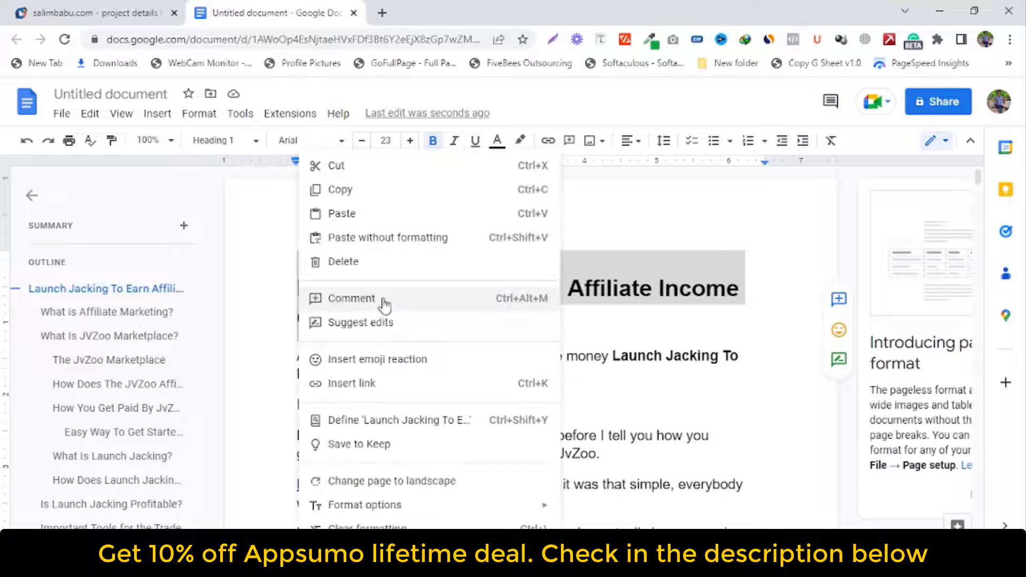
{"action": "left_click", "coordinate": [342, 189]}
In NeuronWriter, start an analysis for "Launch Jacking To Earn Affiliate Income Online in Jvzoo" and open the resulting query.
{"action": "left_click", "coordinate": [88, 14]}
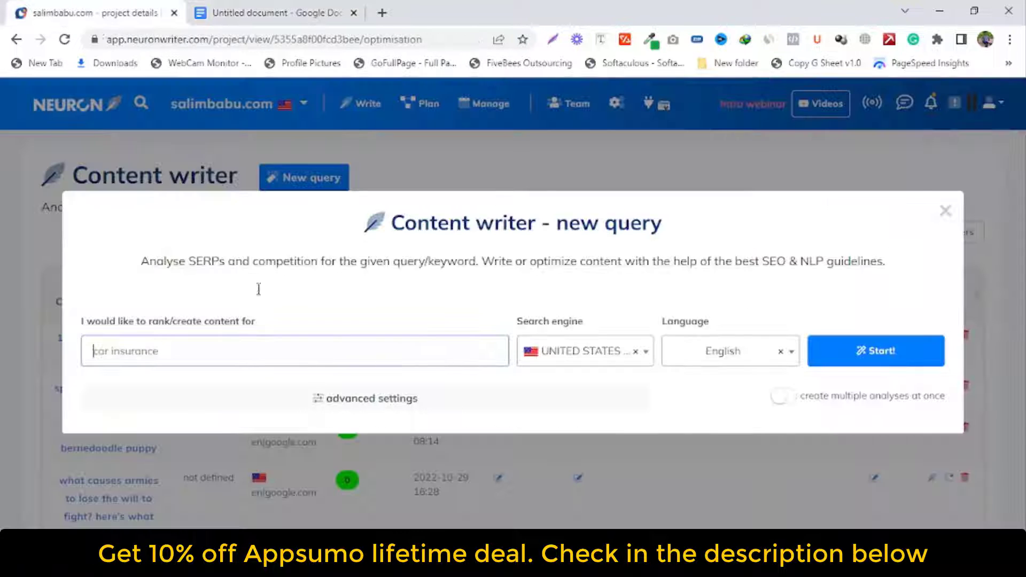
{"action": "left_click", "coordinate": [256, 357]}
{"action": "key", "text": "ctrl+v"}
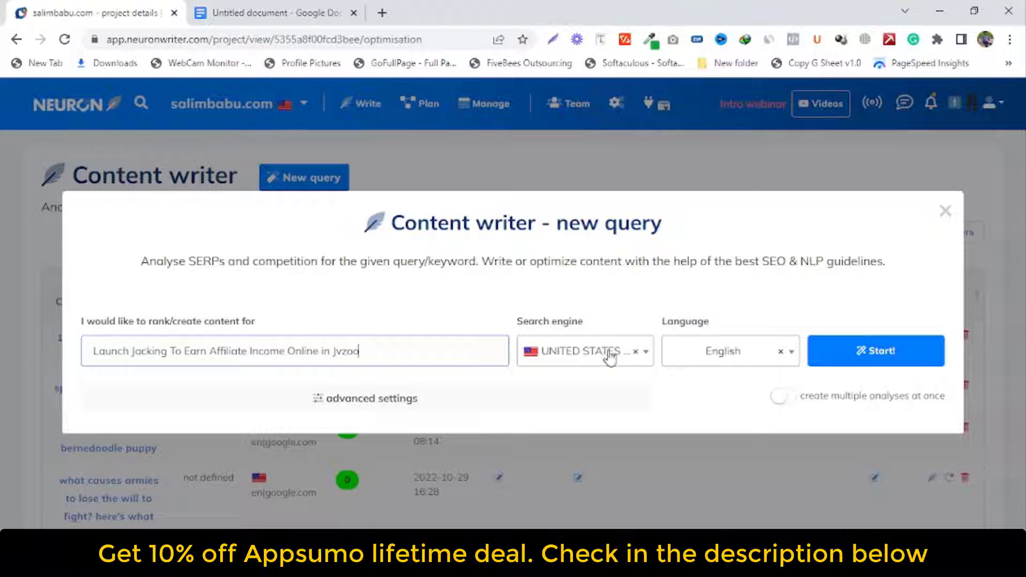
{"action": "left_click", "coordinate": [863, 353]}
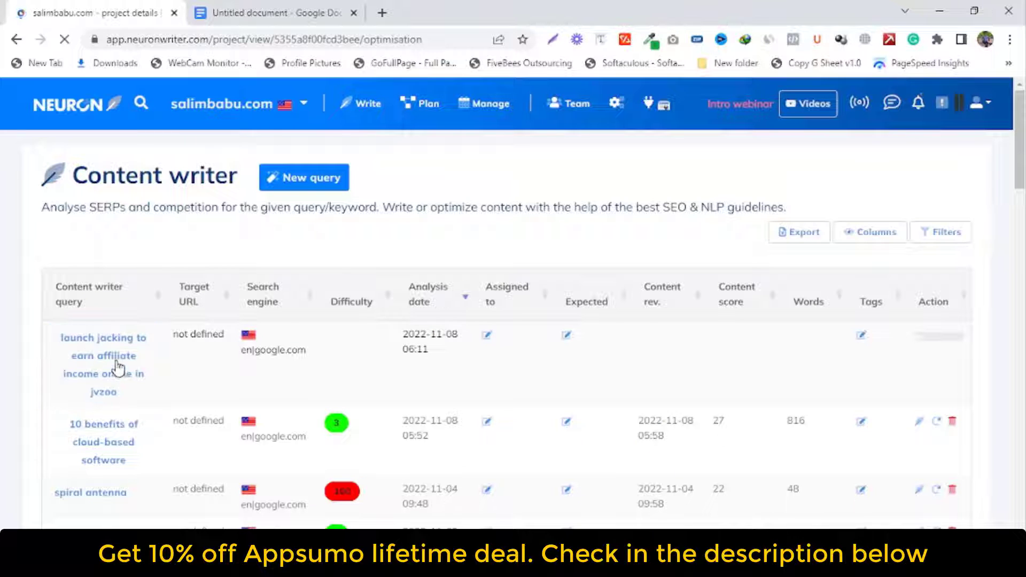
{"action": "left_click", "coordinate": [118, 368]}
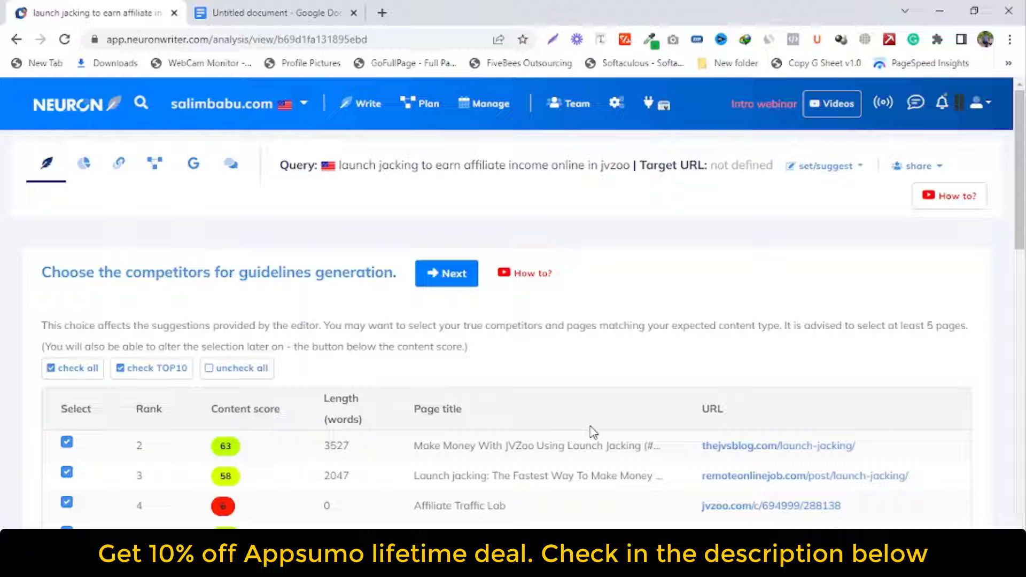
Add the rank 11 page, imnights.com/launch-jacking/, to the selected competitors and continue to the content editor.
{"action": "scroll", "coordinate": [591, 431], "scroll_direction": "down", "scroll_amount": 7}
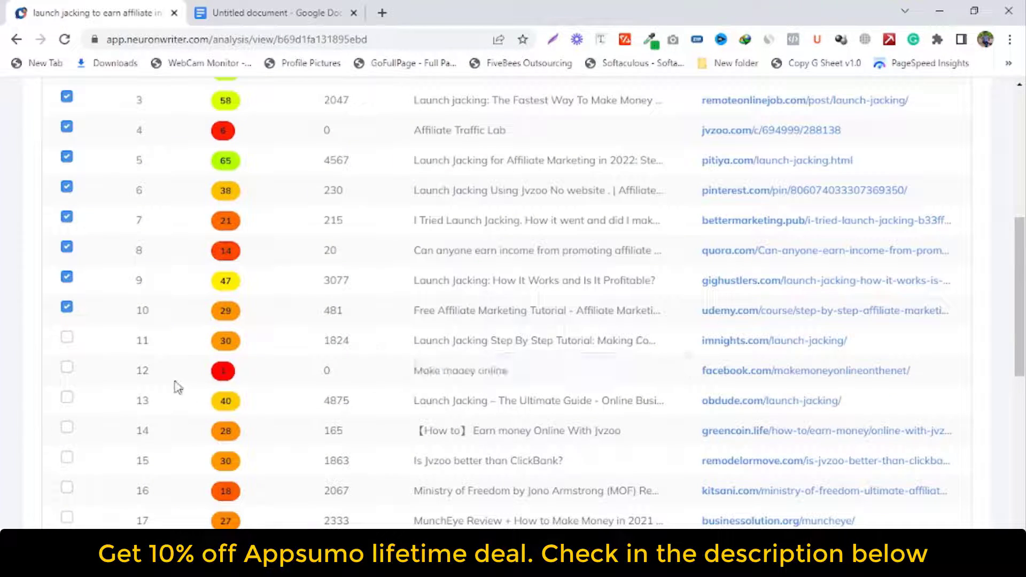
{"action": "scroll", "coordinate": [216, 313], "scroll_direction": "up", "scroll_amount": 4}
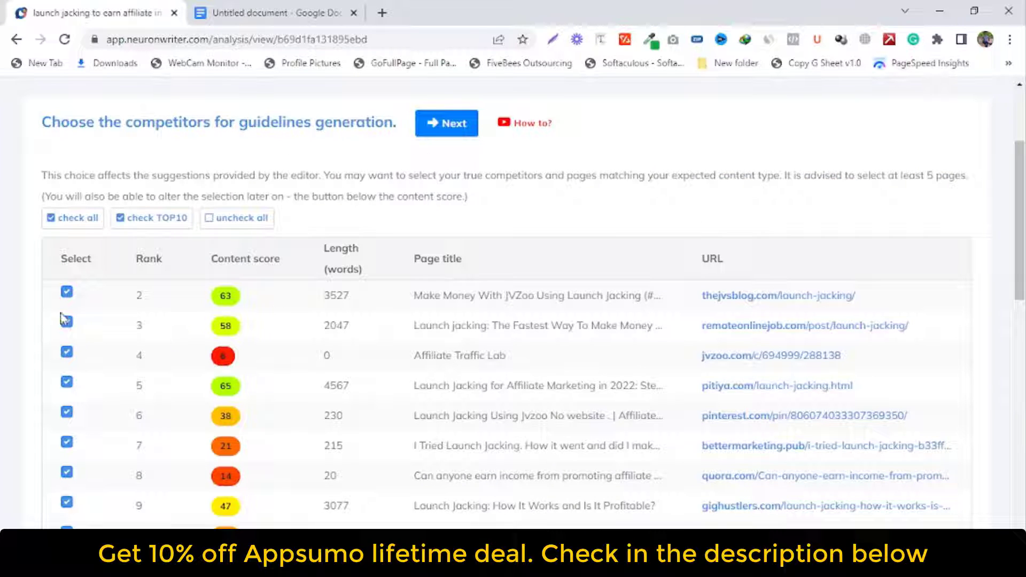
{"action": "scroll", "coordinate": [534, 321], "scroll_direction": "down", "scroll_amount": 1}
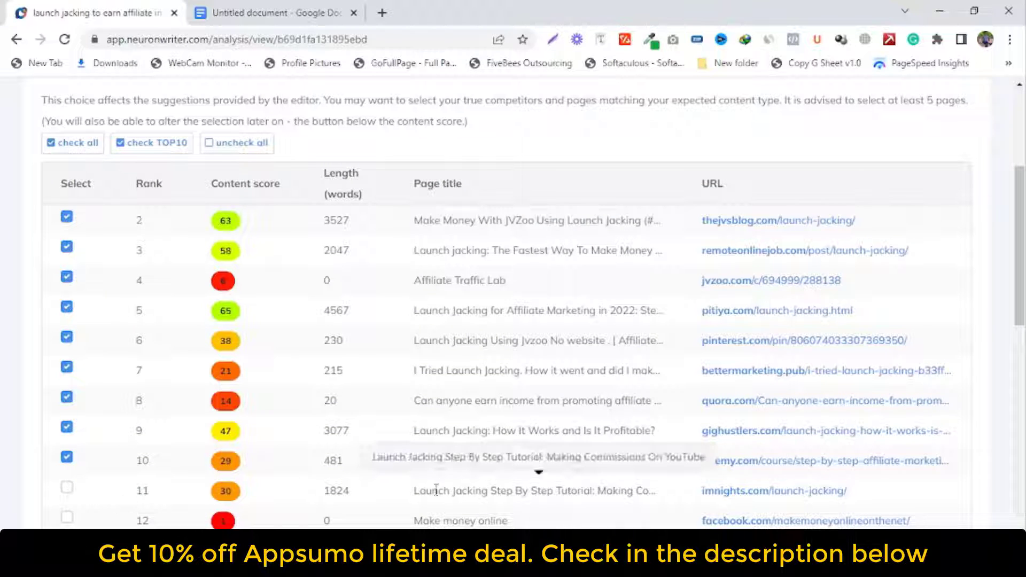
{"action": "left_click", "coordinate": [67, 487]}
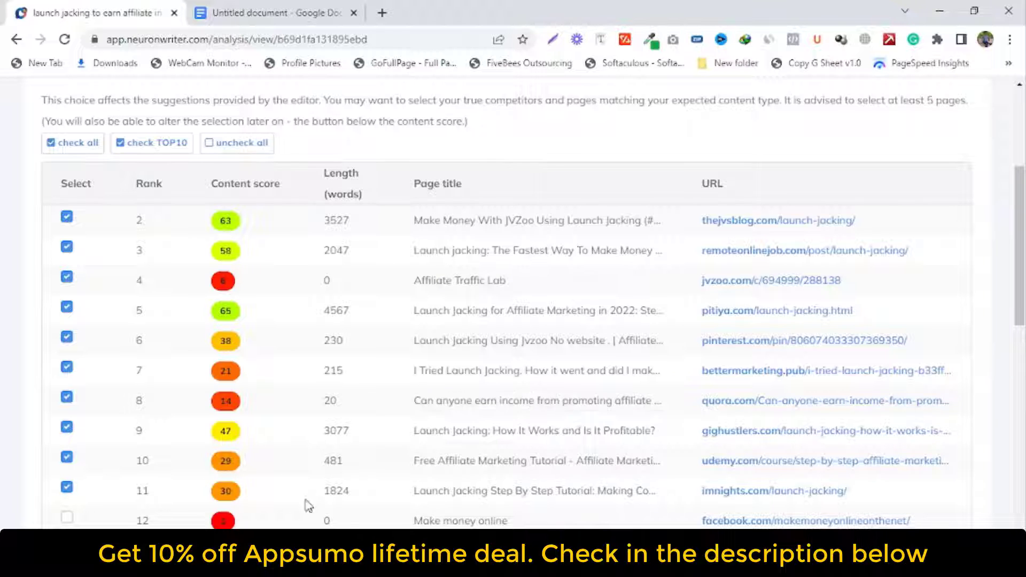
{"action": "scroll", "coordinate": [724, 372], "scroll_direction": "up", "scroll_amount": 3}
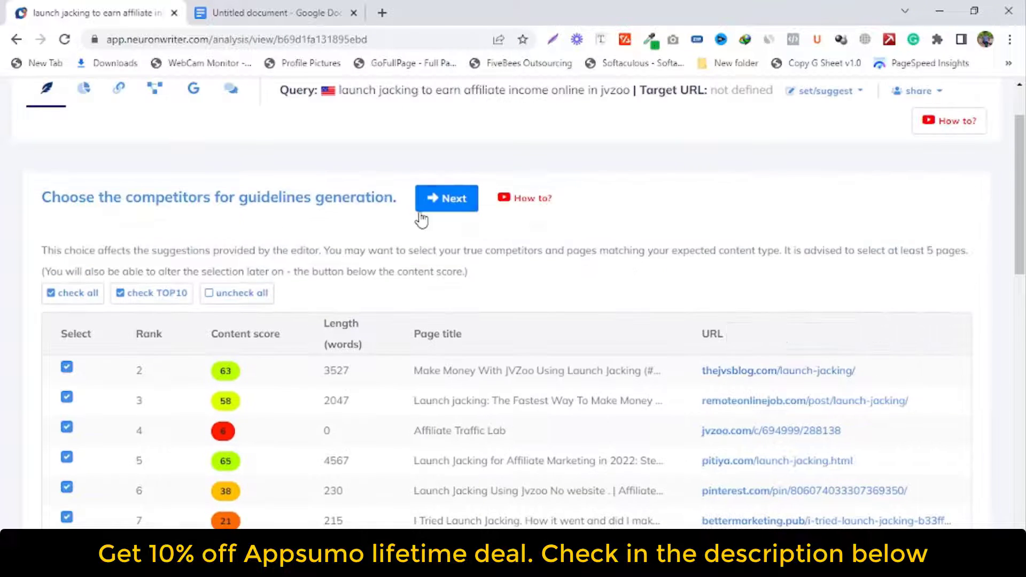
{"action": "left_click", "coordinate": [448, 210]}
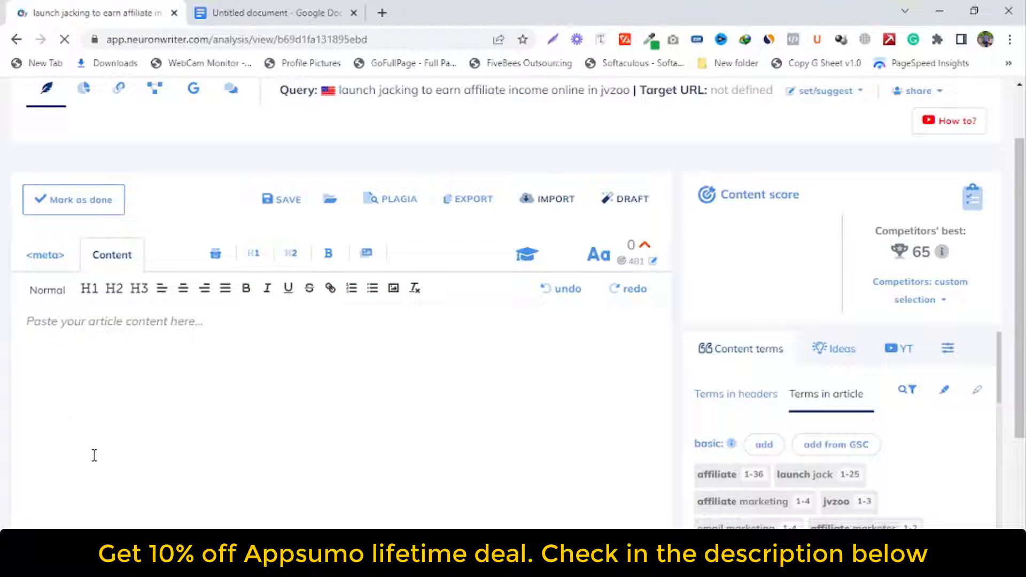
Switch to the Google Docs document and copy the entire launch jacking article.
{"action": "left_click", "coordinate": [283, 12]}
{"action": "left_click", "coordinate": [441, 357]}
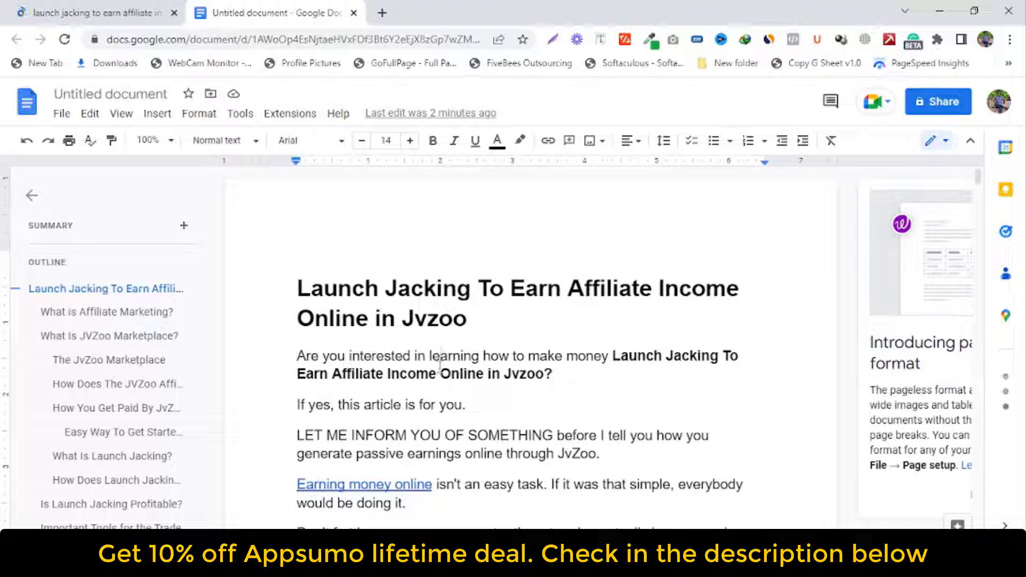
{"action": "key", "text": "ctrl+a"}
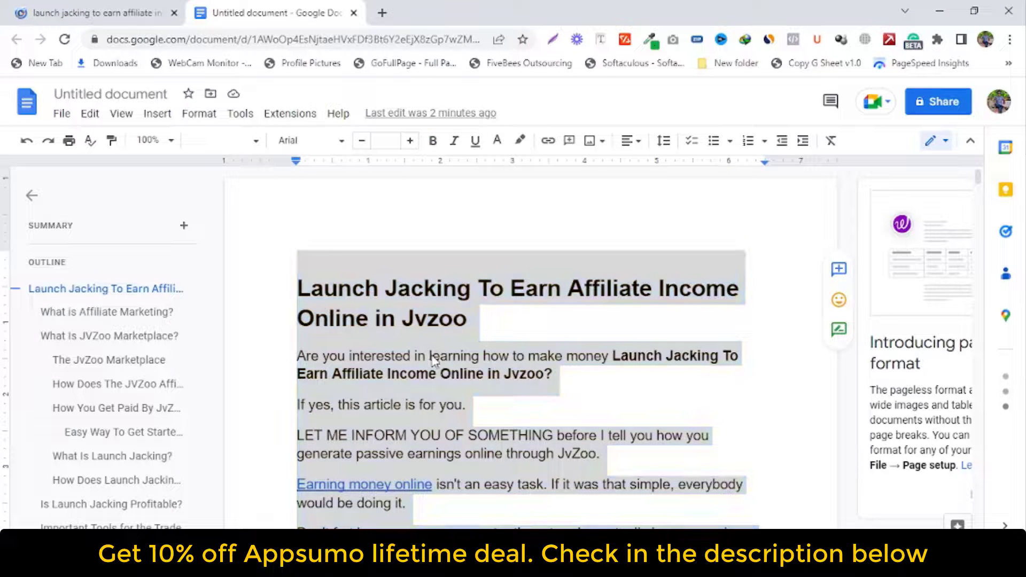
{"action": "right_click", "coordinate": [435, 369]}
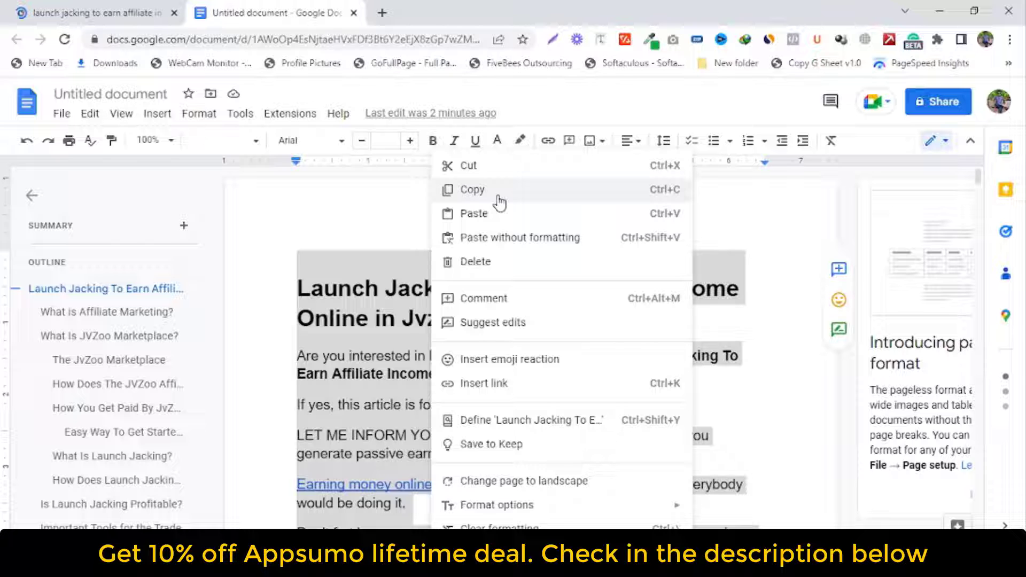
{"action": "key", "text": "ctrl+c"}
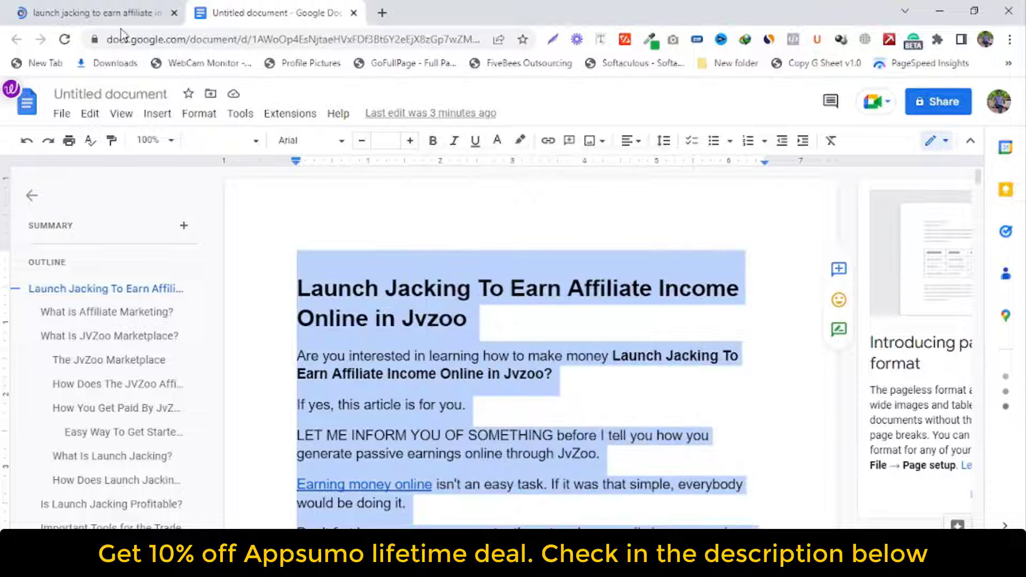
Paste the copied article into NeuronWriter's content editor and look through the pasted text.
{"action": "left_click", "coordinate": [91, 13]}
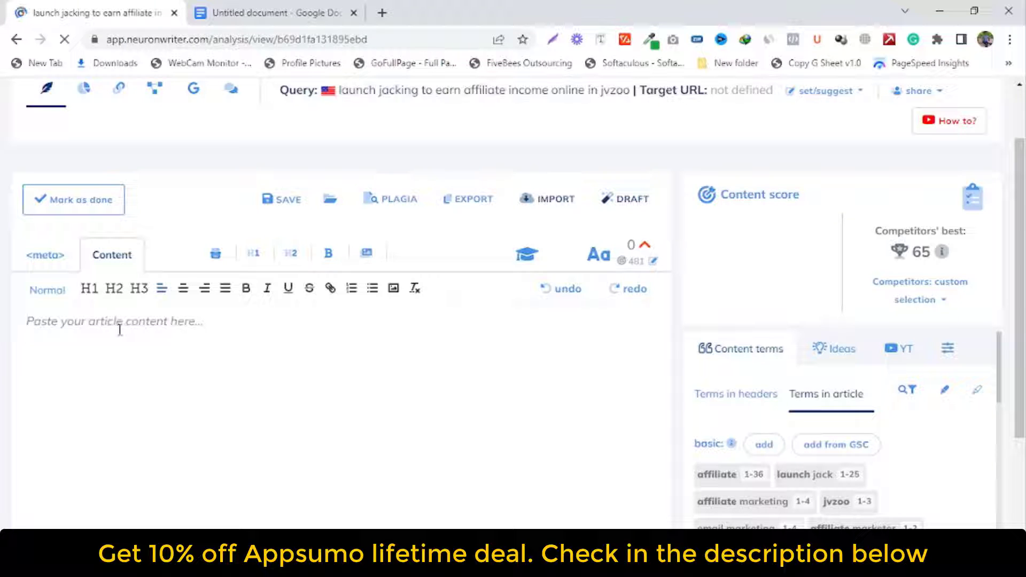
{"action": "key", "text": "ctrl+v"}
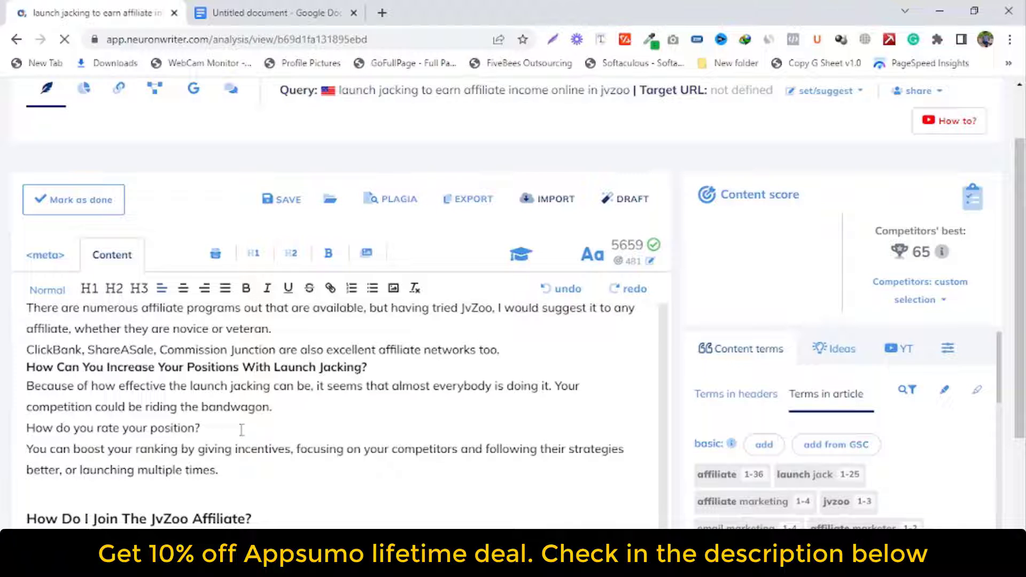
{"action": "scroll", "coordinate": [457, 441], "scroll_direction": "down", "scroll_amount": 20}
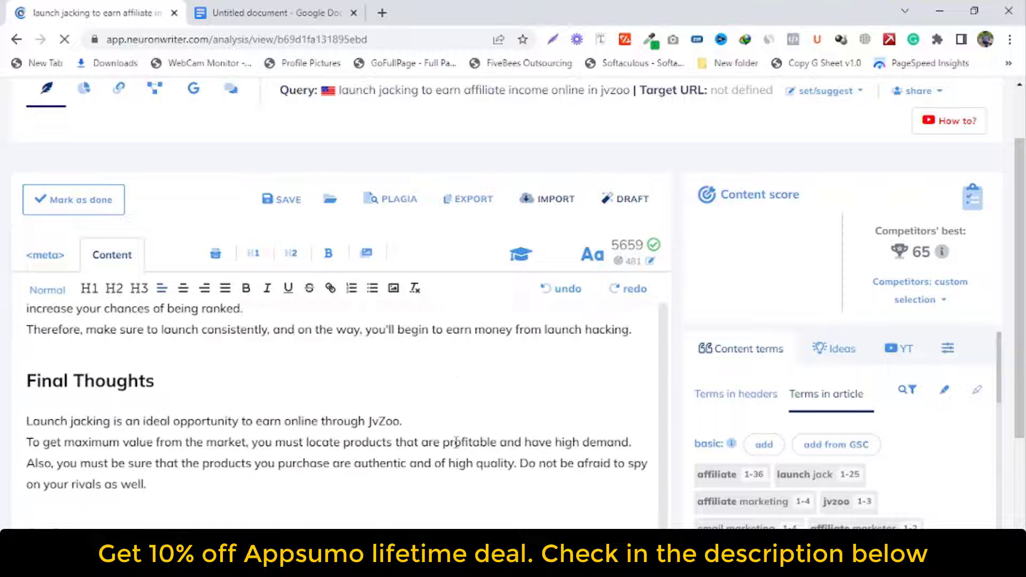
{"action": "scroll", "coordinate": [469, 450], "scroll_direction": "down", "scroll_amount": 20}
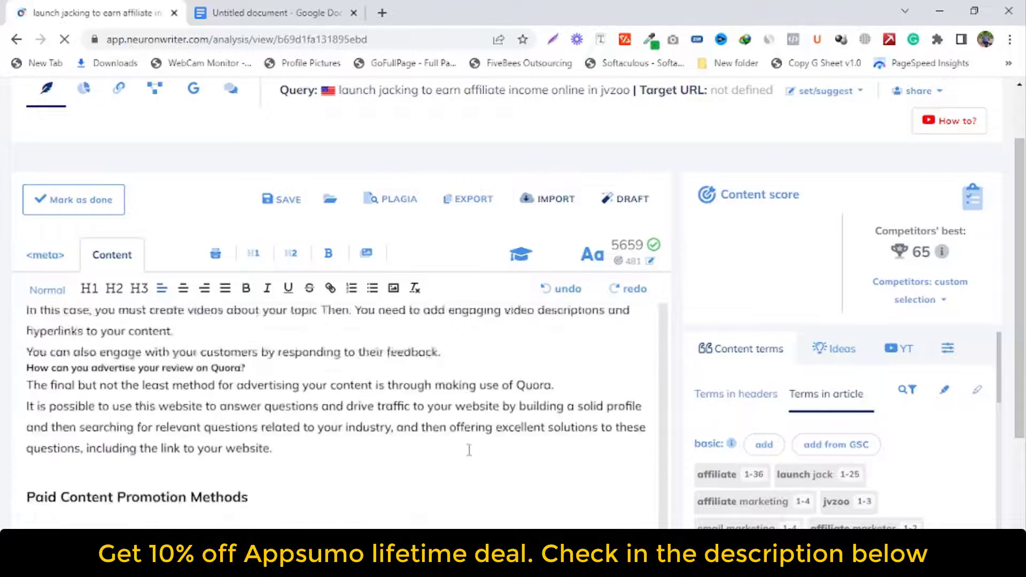
{"action": "scroll", "coordinate": [466, 450], "scroll_direction": "up", "scroll_amount": 15}
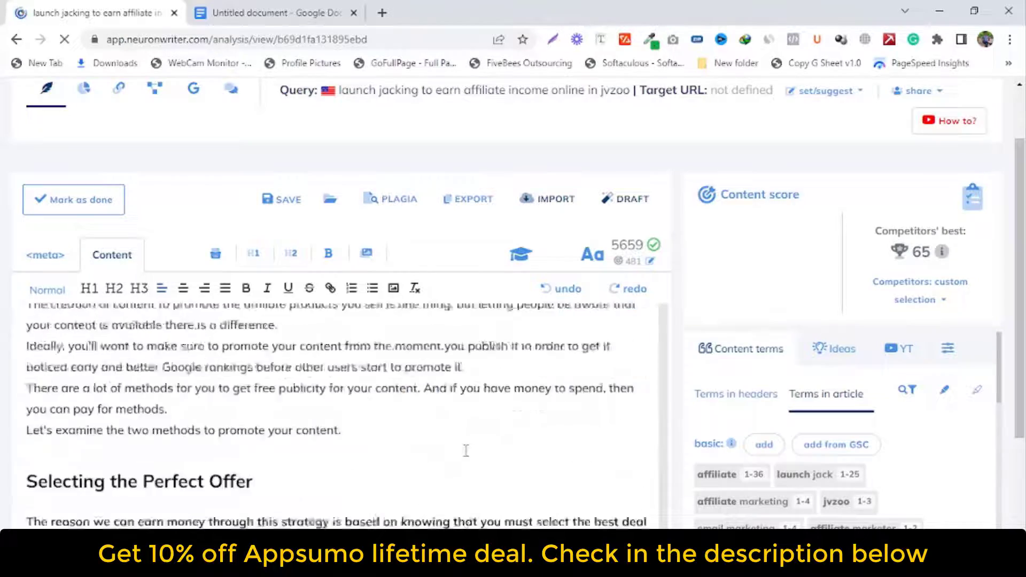
{"action": "scroll", "coordinate": [527, 453], "scroll_direction": "down", "scroll_amount": 20}
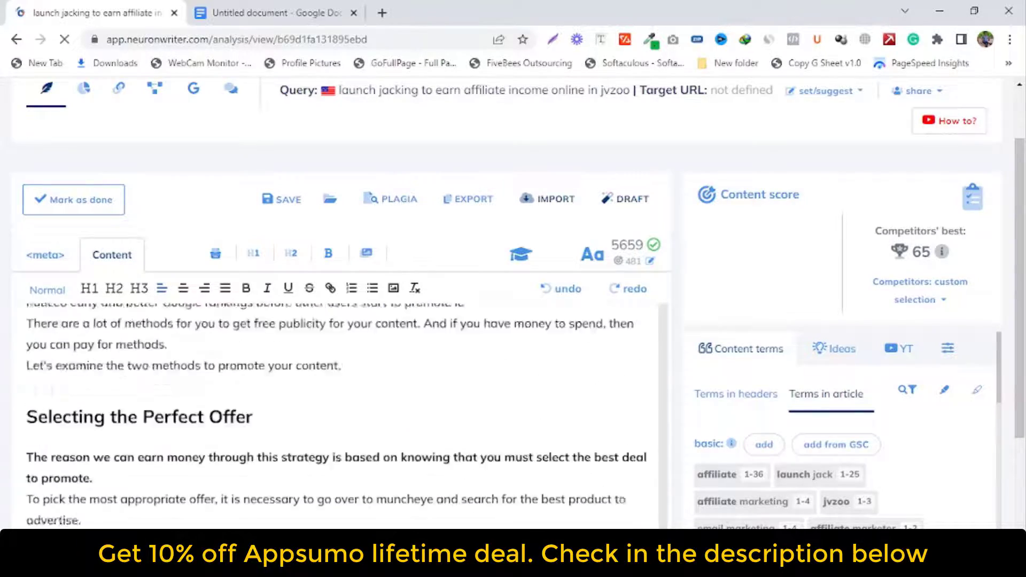
{"action": "scroll", "coordinate": [527, 453], "scroll_direction": "down", "scroll_amount": 15}
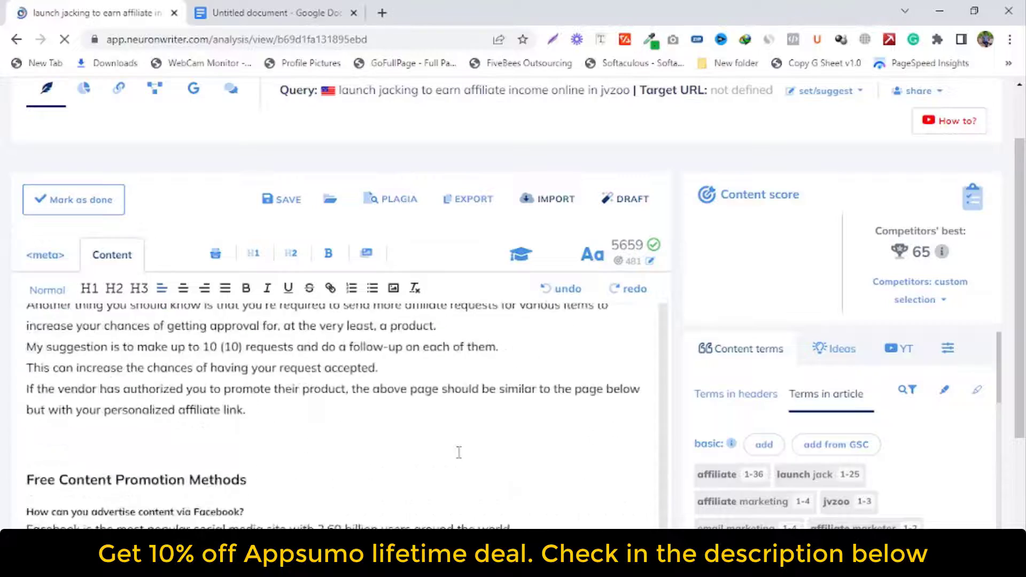
{"action": "scroll", "coordinate": [657, 505], "scroll_direction": "down", "scroll_amount": 20}
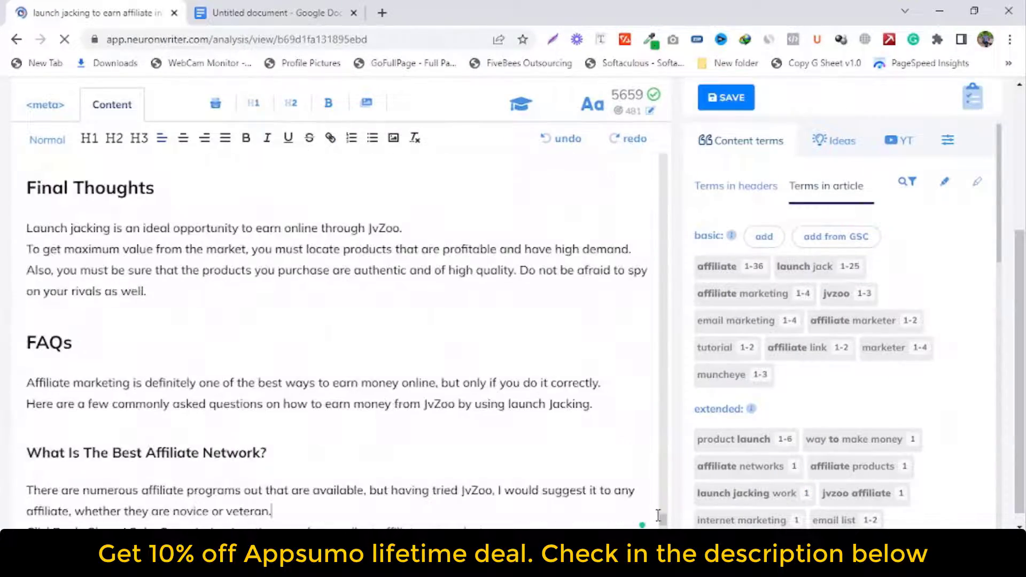
Cut the Meta Description paragraph from the end of the article in the content editor.
{"action": "scroll", "coordinate": [672, 521], "scroll_direction": "down", "scroll_amount": 6}
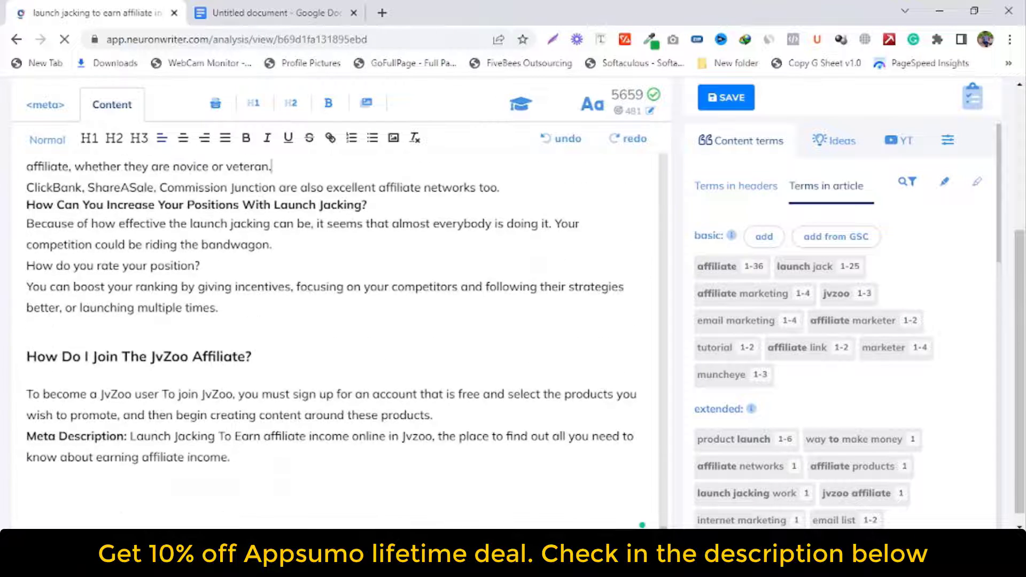
{"action": "left_click_drag", "start_coordinate": [230, 444], "coordinate": [50, 424]}
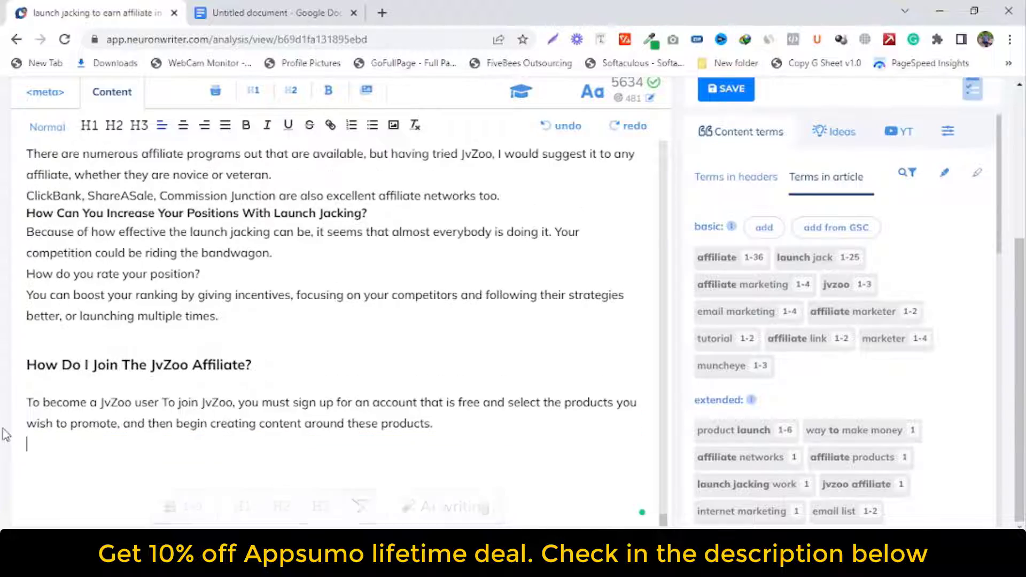
{"action": "key", "text": "ctrl+x"}
Fill in the meta title with the article's main heading, "Launch Jacking To Earn Affiliate Income Online in Jvzoo".
{"action": "scroll", "coordinate": [593, 429], "scroll_direction": "up", "scroll_amount": 18}
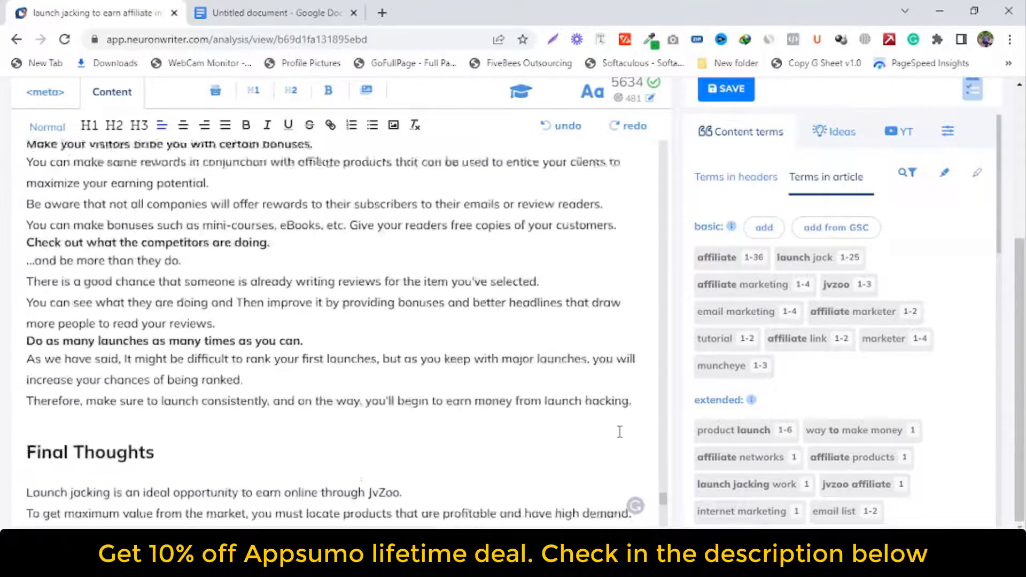
{"action": "scroll", "coordinate": [664, 488], "scroll_direction": "up", "scroll_amount": 15}
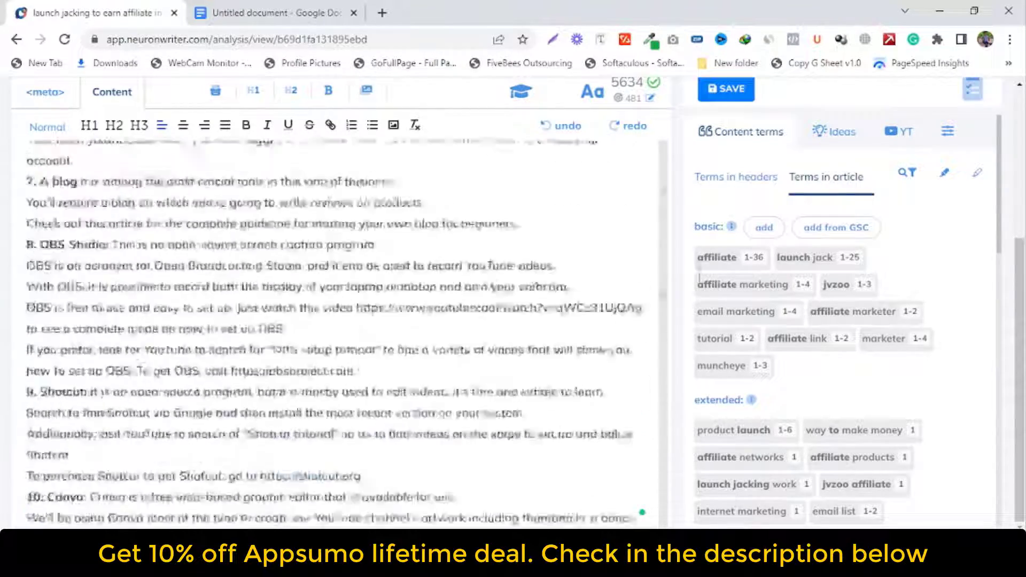
{"action": "scroll", "coordinate": [652, 208], "scroll_direction": "up", "scroll_amount": 5}
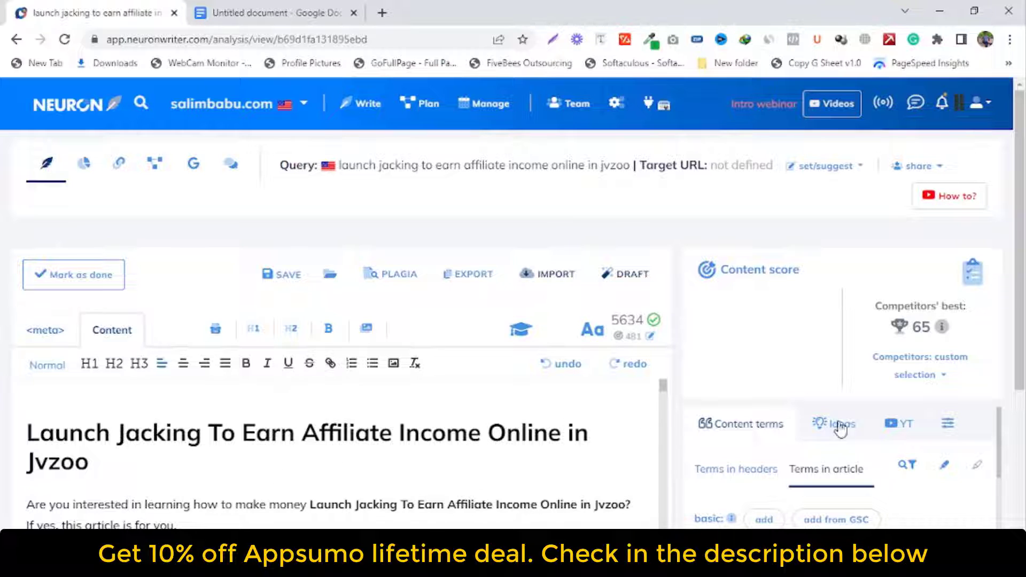
{"action": "scroll", "coordinate": [838, 428], "scroll_direction": "down", "scroll_amount": 3}
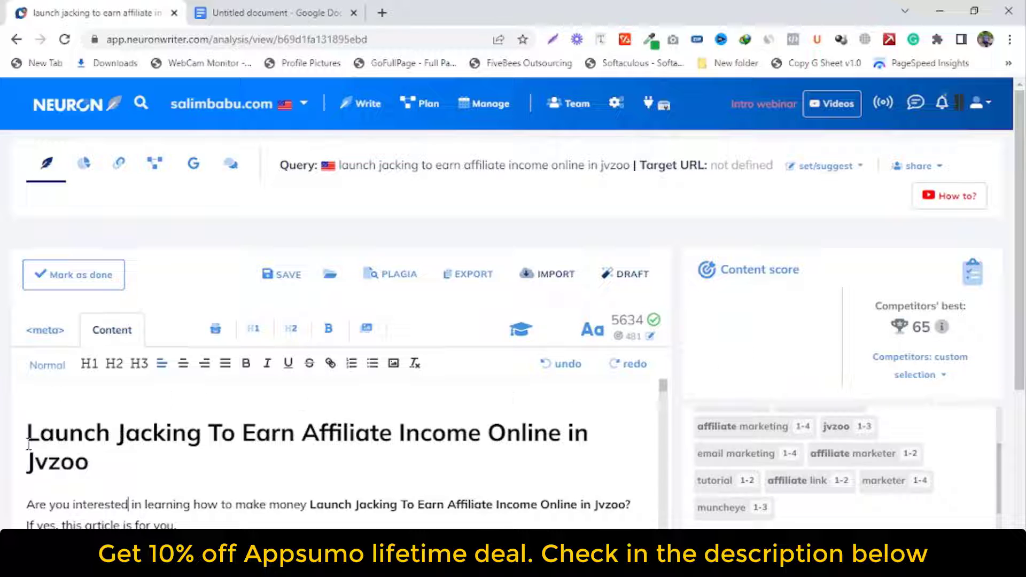
{"action": "left_click_drag", "start_coordinate": [92, 461], "coordinate": [21, 441]}
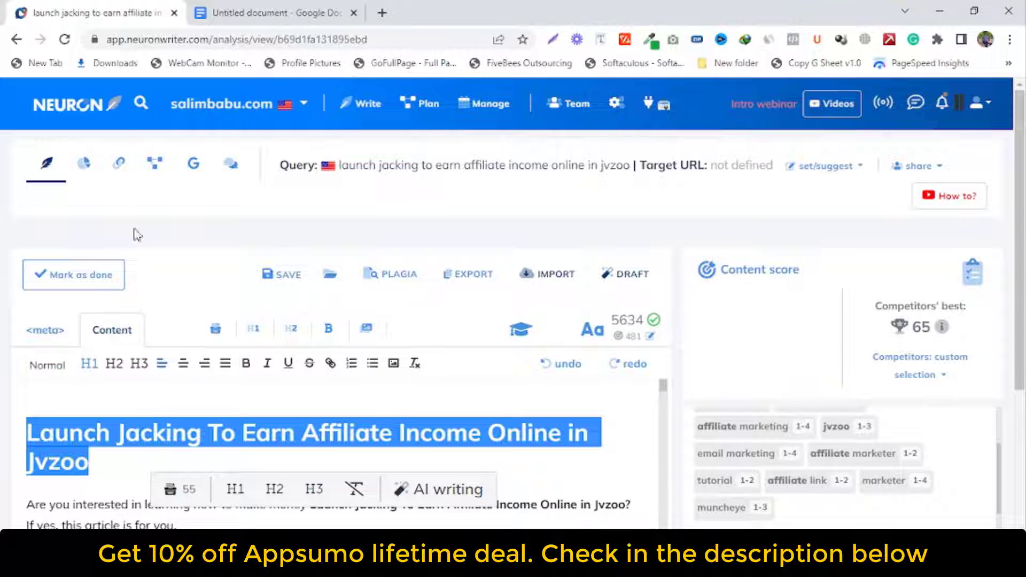
{"action": "left_click", "coordinate": [58, 335]}
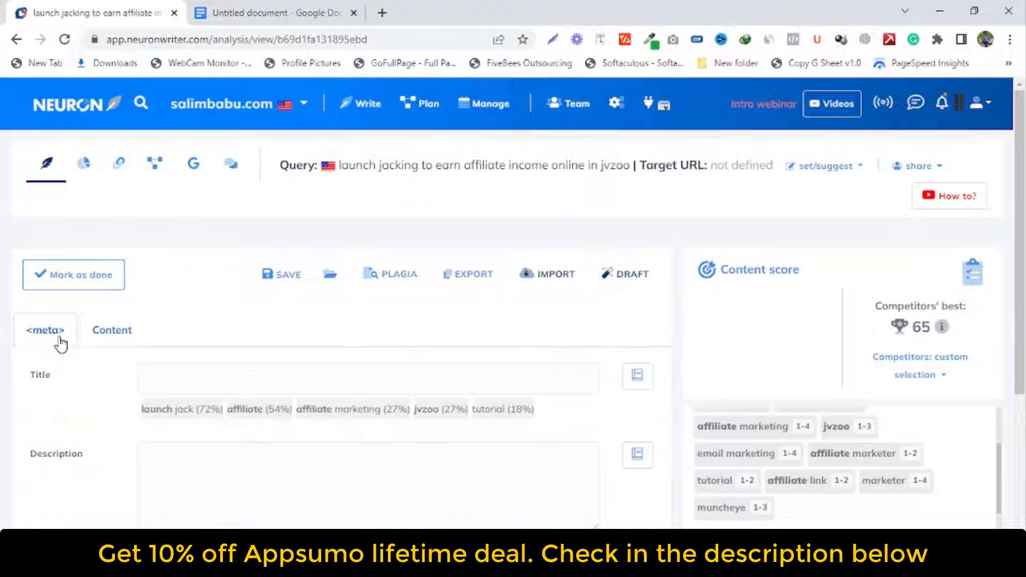
{"action": "left_click", "coordinate": [256, 384]}
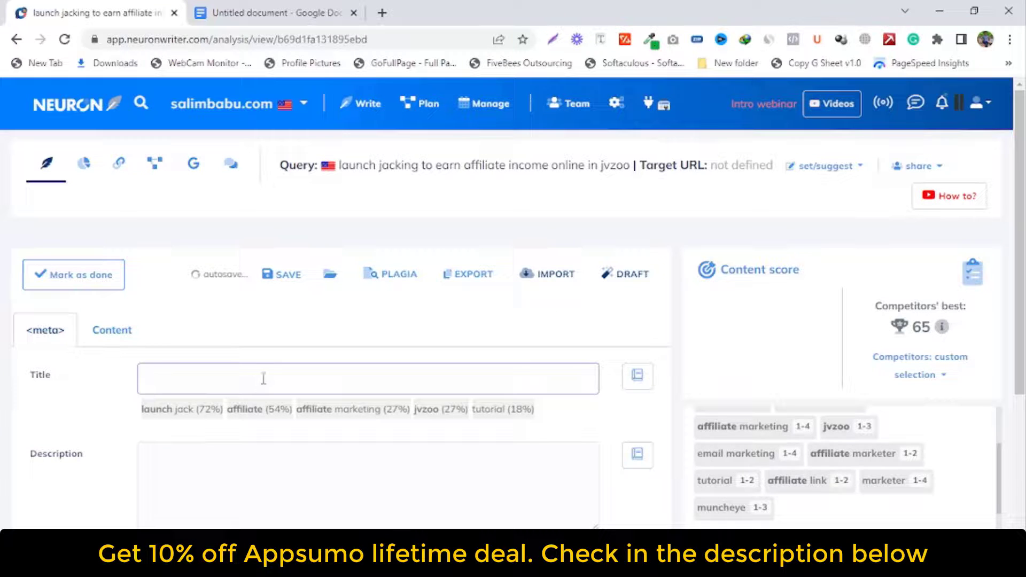
{"action": "key", "text": "ctrl+v"}
{"action": "left_click", "coordinate": [263, 378]}
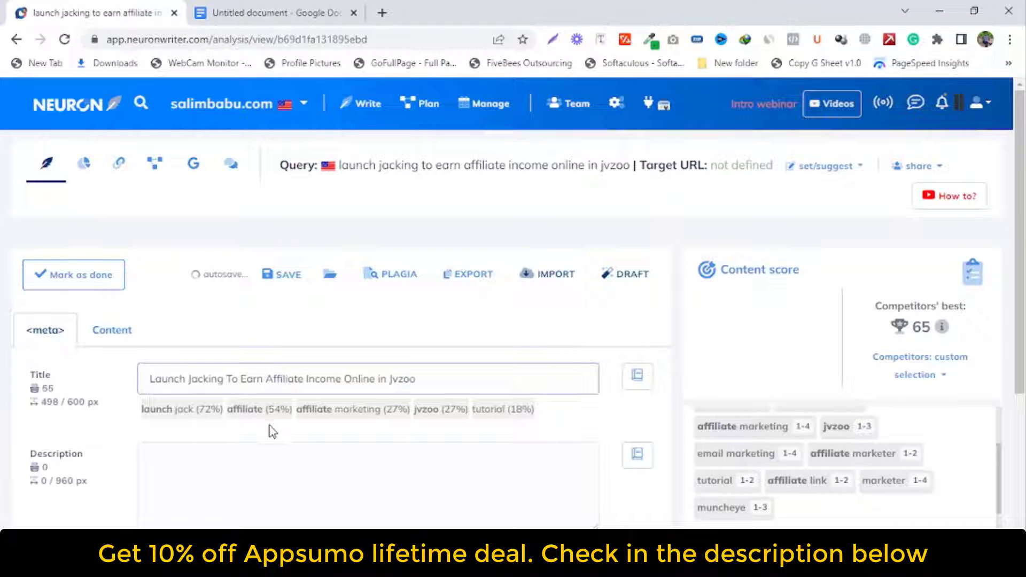
Switch to the Google Docs document and copy the meta description text on its last page, without the "Meta Description:" label.
{"action": "left_click", "coordinate": [246, 469]}
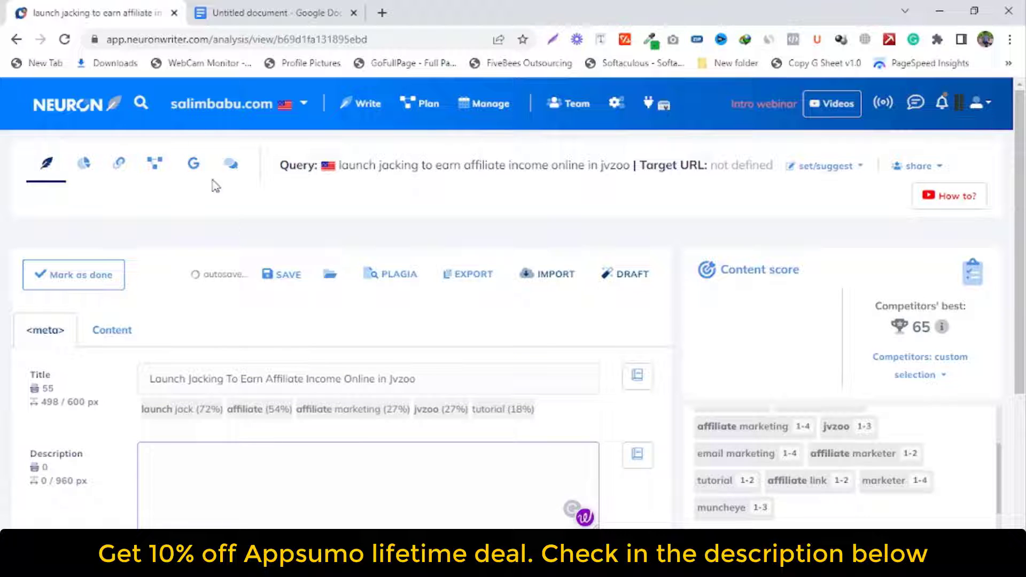
{"action": "left_click", "coordinate": [203, 16]}
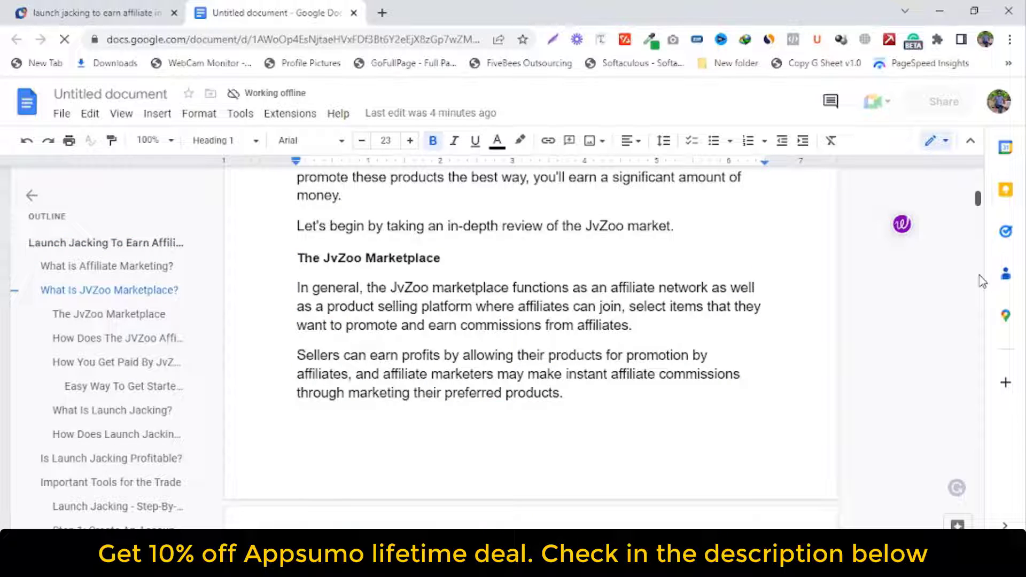
{"action": "scroll", "coordinate": [981, 281], "scroll_direction": "down", "scroll_amount": 20}
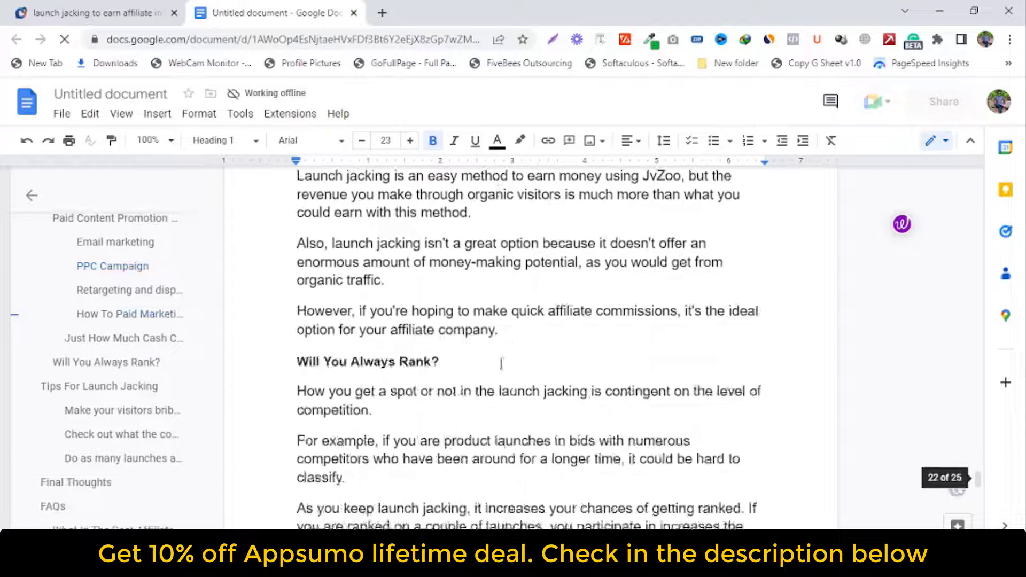
{"action": "scroll", "coordinate": [614, 446], "scroll_direction": "down", "scroll_amount": 20}
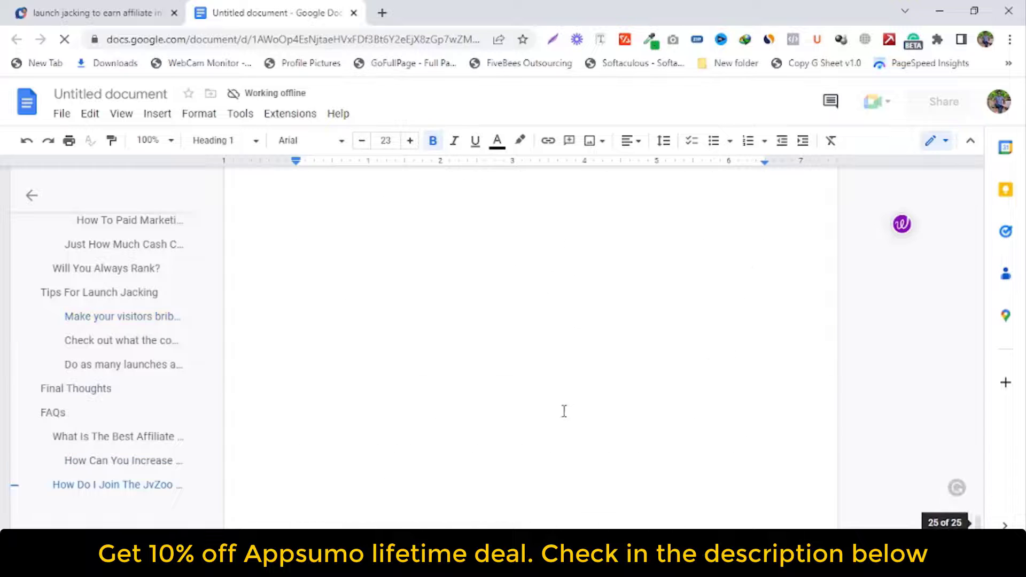
{"action": "scroll", "coordinate": [469, 386], "scroll_direction": "up", "scroll_amount": 5}
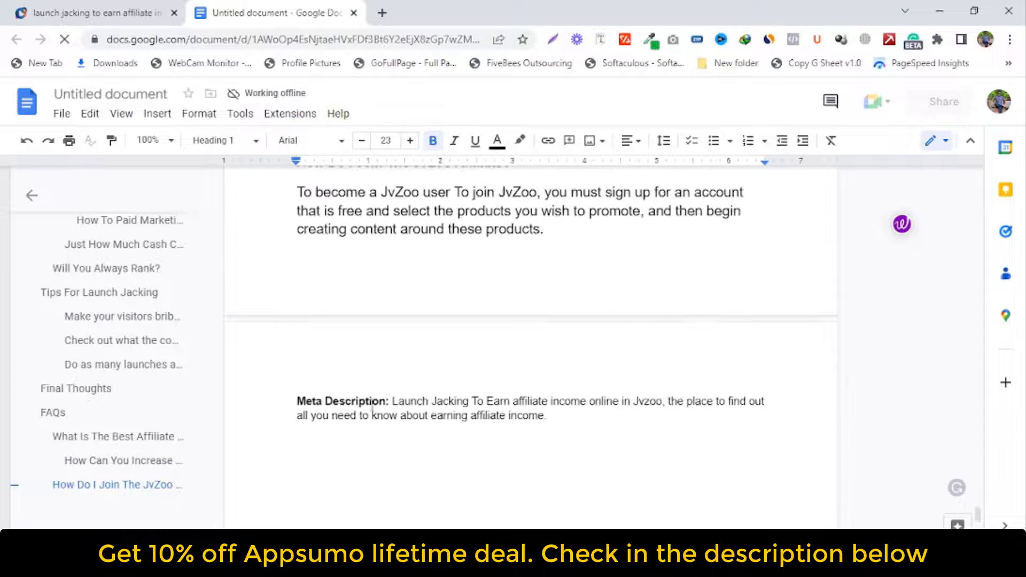
{"action": "left_click_drag", "start_coordinate": [394, 398], "coordinate": [547, 416]}
{"action": "right_click", "coordinate": [547, 416]}
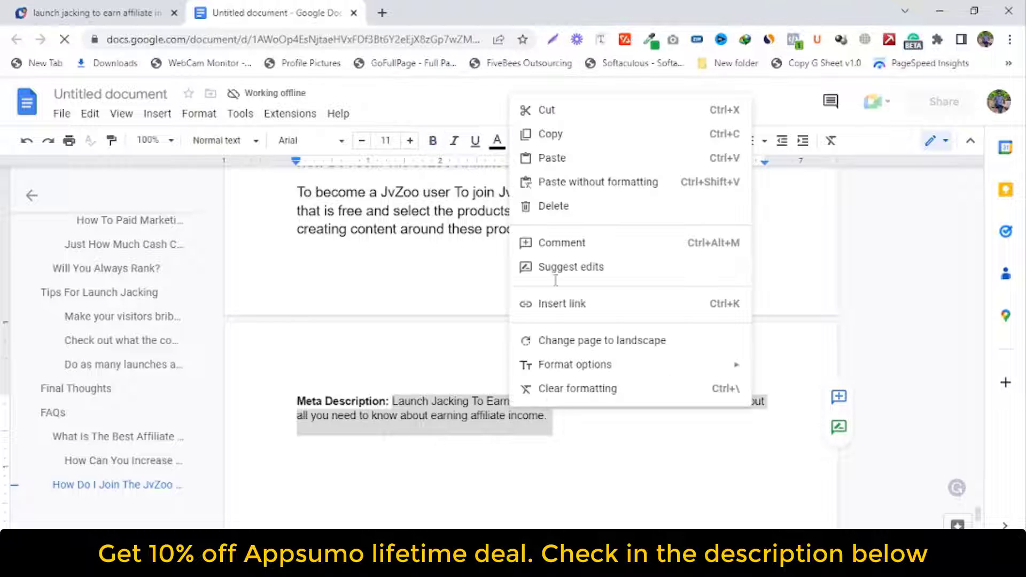
{"action": "left_click", "coordinate": [546, 135]}
Return to NeuronWriter and paste the copied text as the meta description.
{"action": "left_click", "coordinate": [33, 5]}
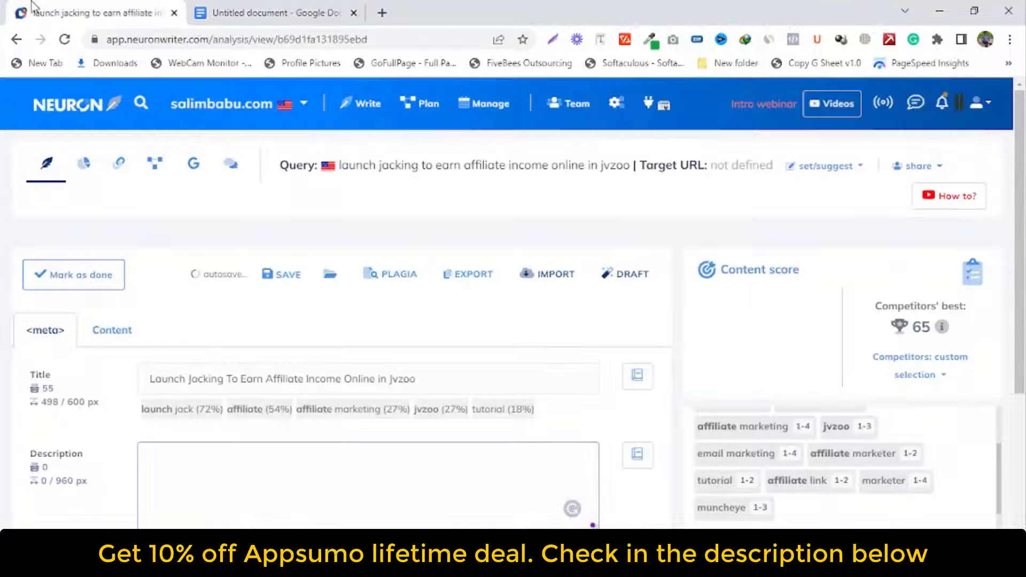
{"action": "left_click", "coordinate": [240, 471]}
{"action": "key", "text": "ctrl+v"}
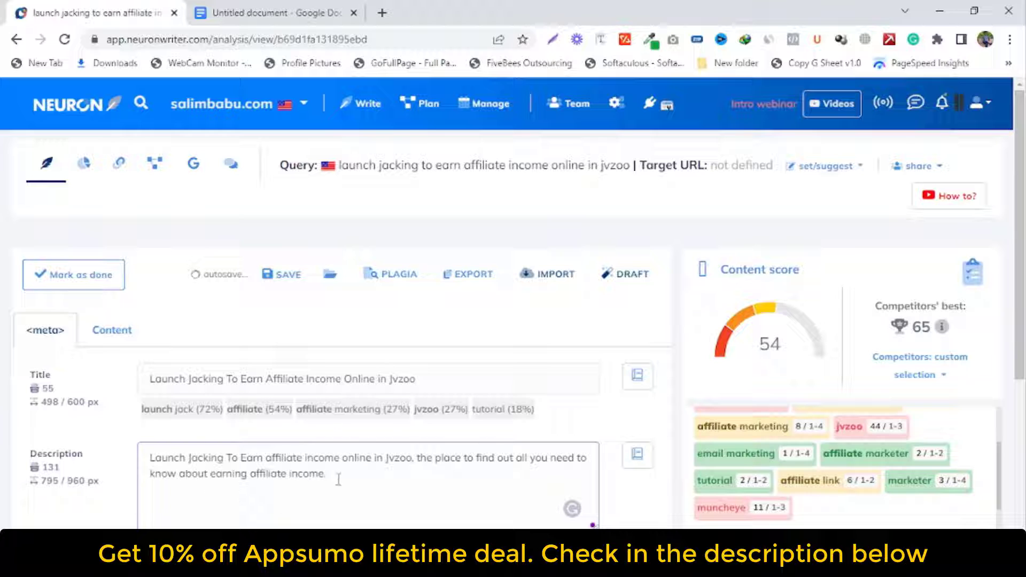
Delete the meta title and the meta description, checking the content score after each deletion.
{"action": "left_click_drag", "start_coordinate": [438, 377], "coordinate": [136, 384]}
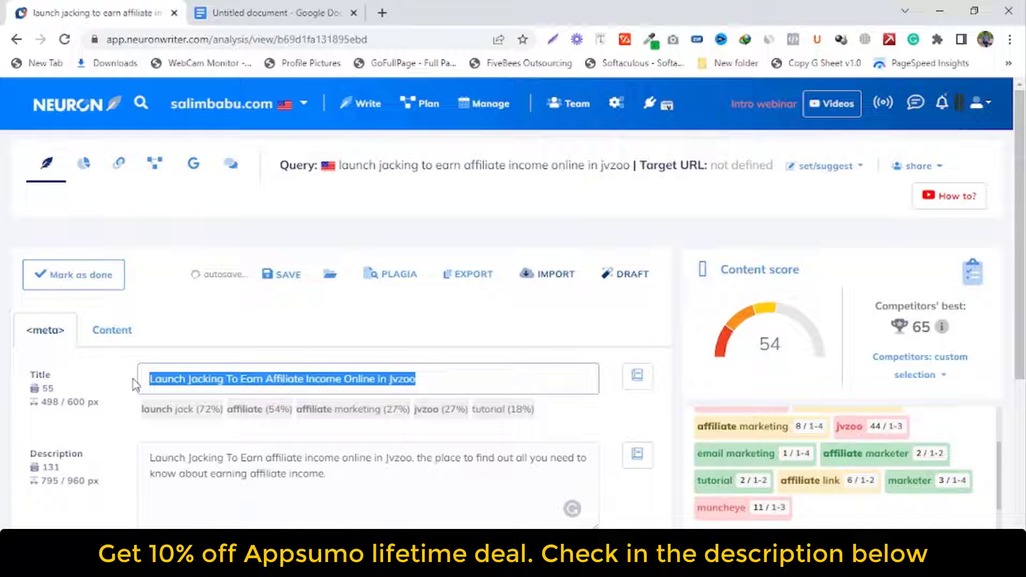
{"action": "key", "text": "BackSpace"}
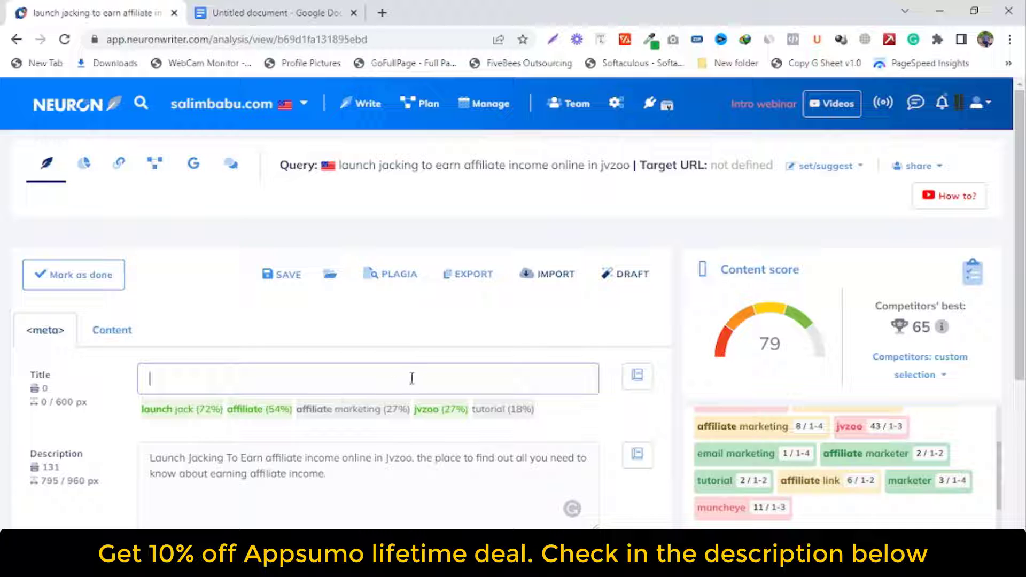
{"action": "scroll", "coordinate": [806, 401], "scroll_direction": "down", "scroll_amount": 5}
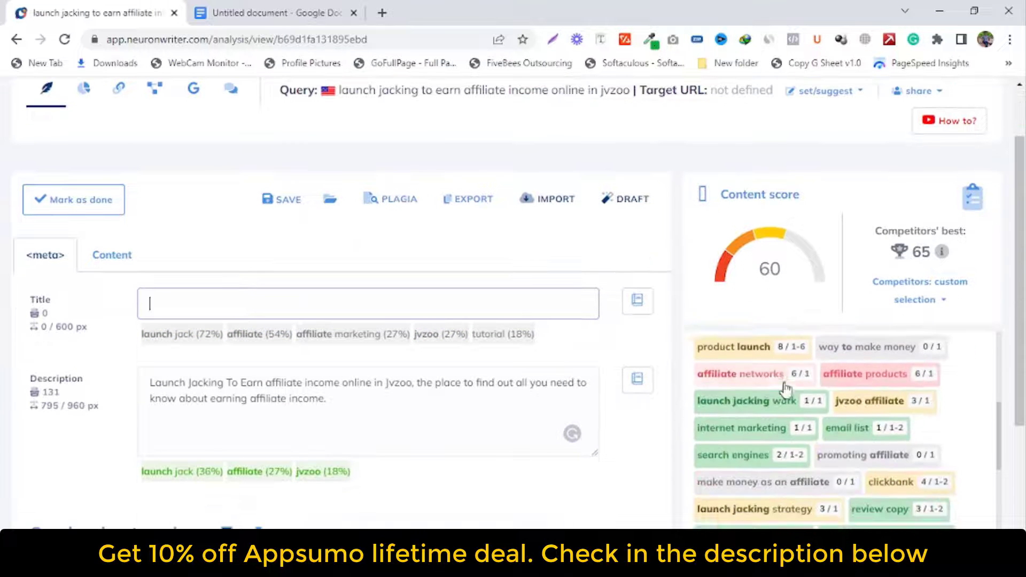
{"action": "scroll", "coordinate": [785, 390], "scroll_direction": "up", "scroll_amount": 5}
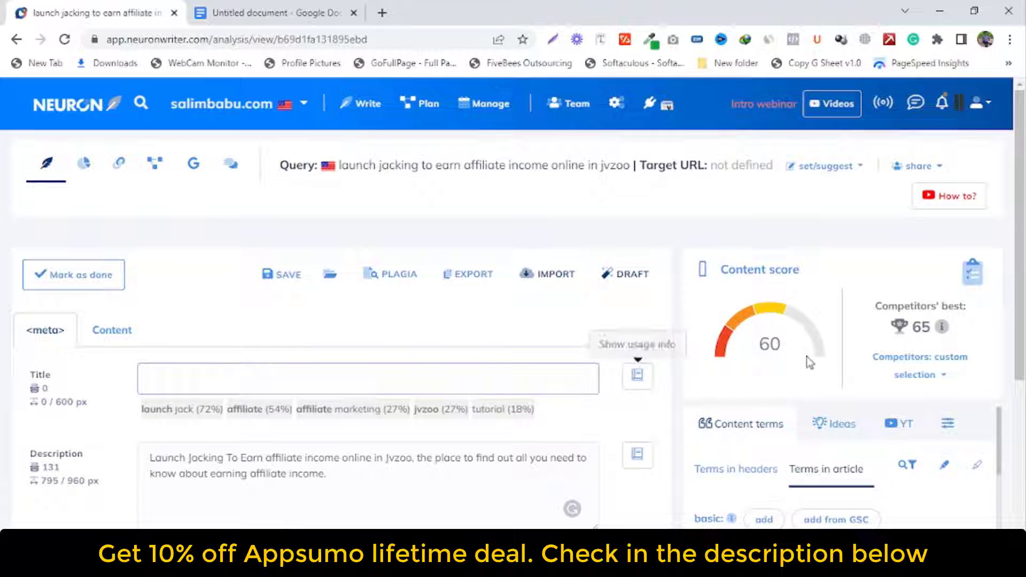
{"action": "scroll", "coordinate": [809, 363], "scroll_direction": "down", "scroll_amount": 3}
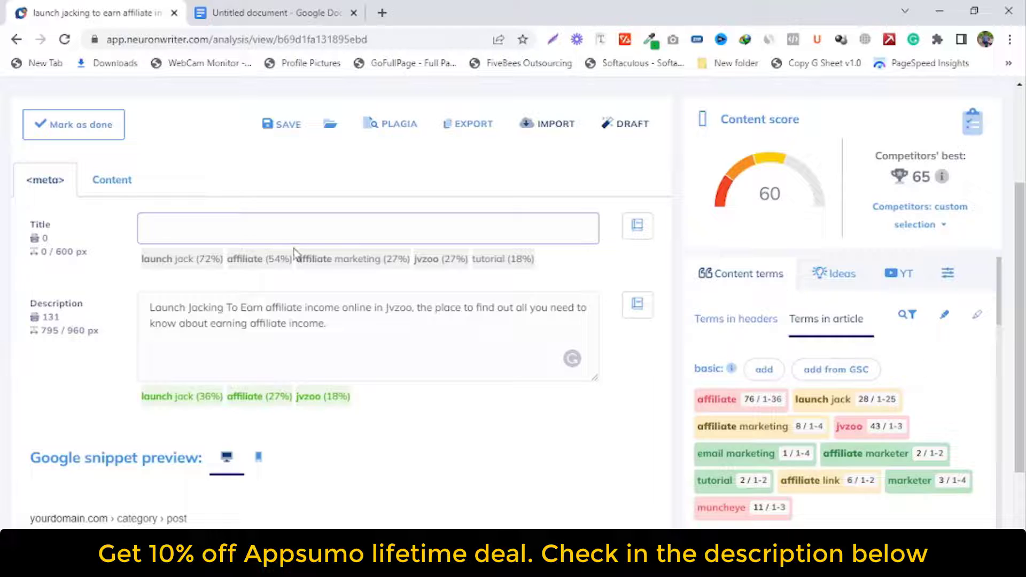
{"action": "triple_click", "coordinate": [223, 321]}
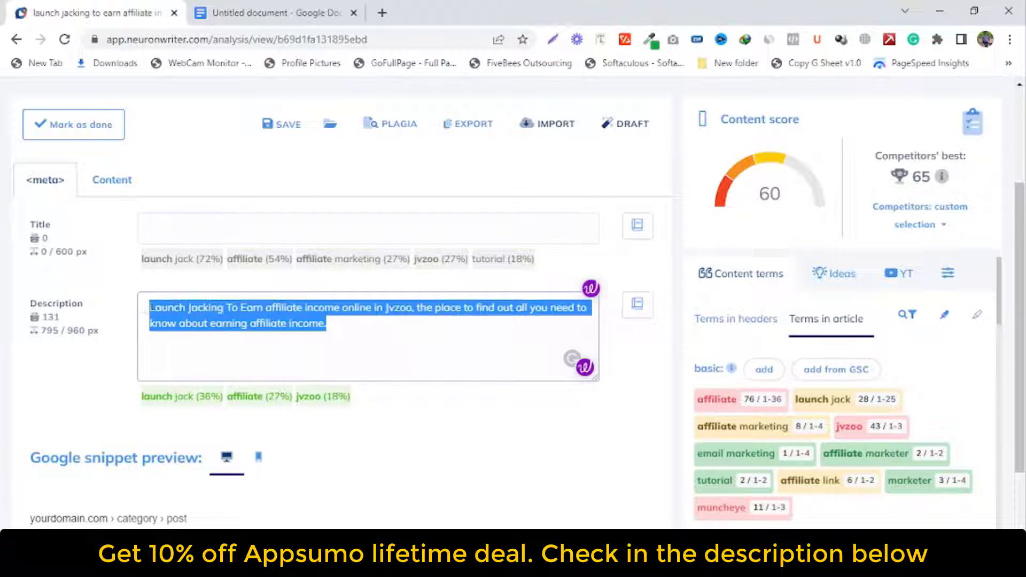
{"action": "key", "text": "BackSpace"}
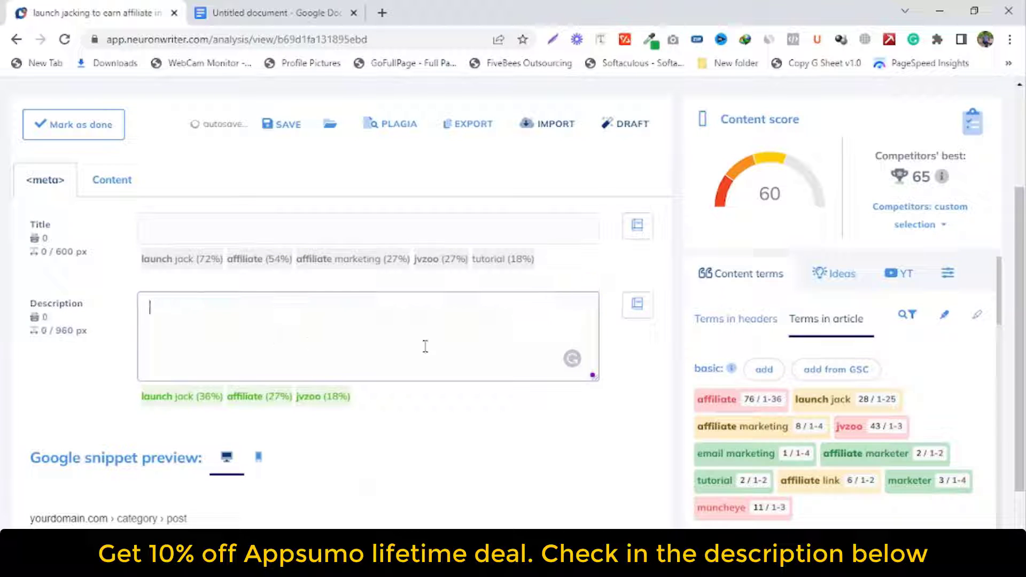
{"action": "scroll", "coordinate": [459, 342], "scroll_direction": "up", "scroll_amount": 3}
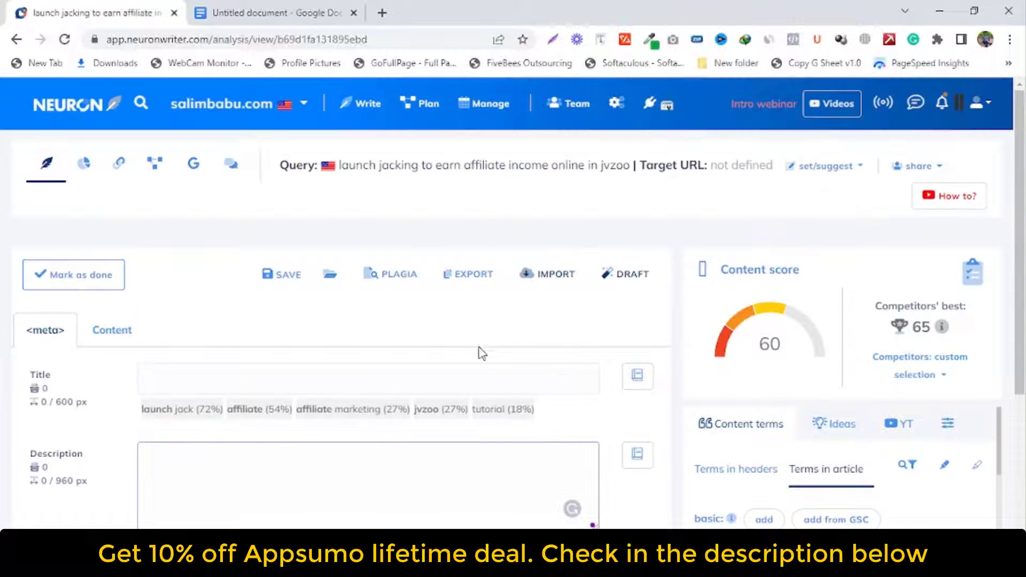
{"action": "scroll", "coordinate": [481, 388], "scroll_direction": "down", "scroll_amount": 2}
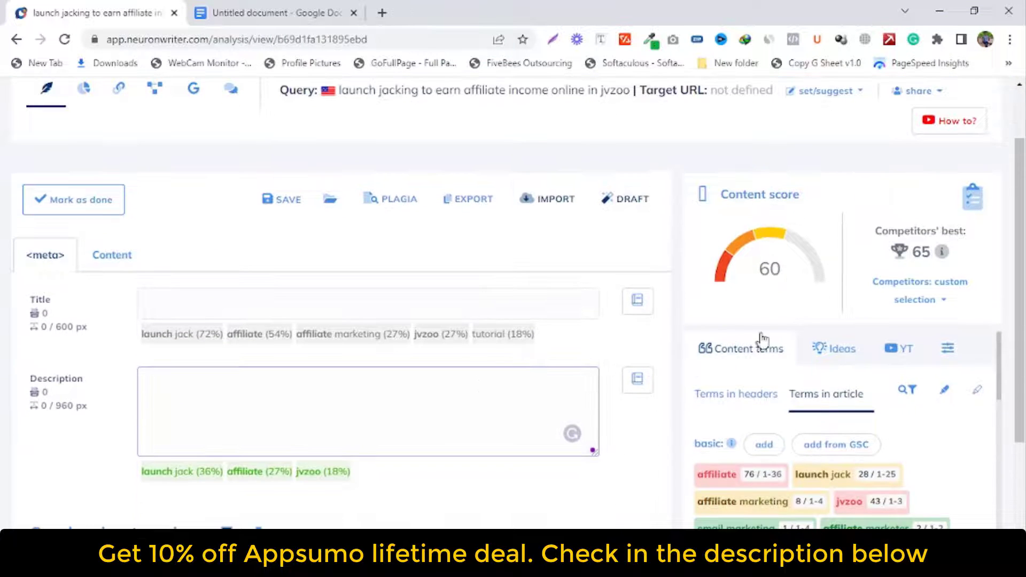
Review the opening of the article content and the meta title and description fields.
{"action": "left_click", "coordinate": [131, 244]}
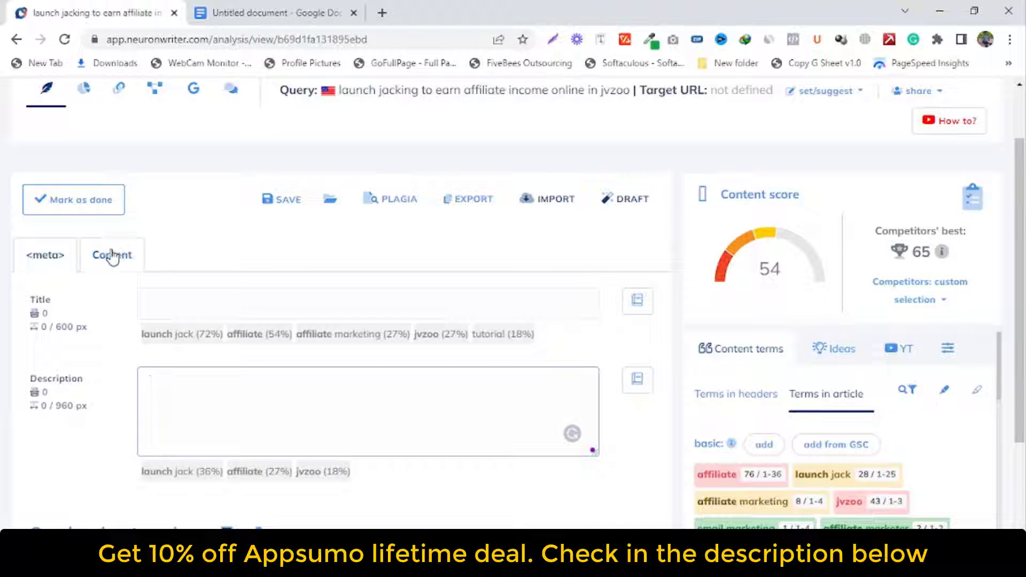
{"action": "scroll", "coordinate": [526, 343], "scroll_direction": "down", "scroll_amount": 5}
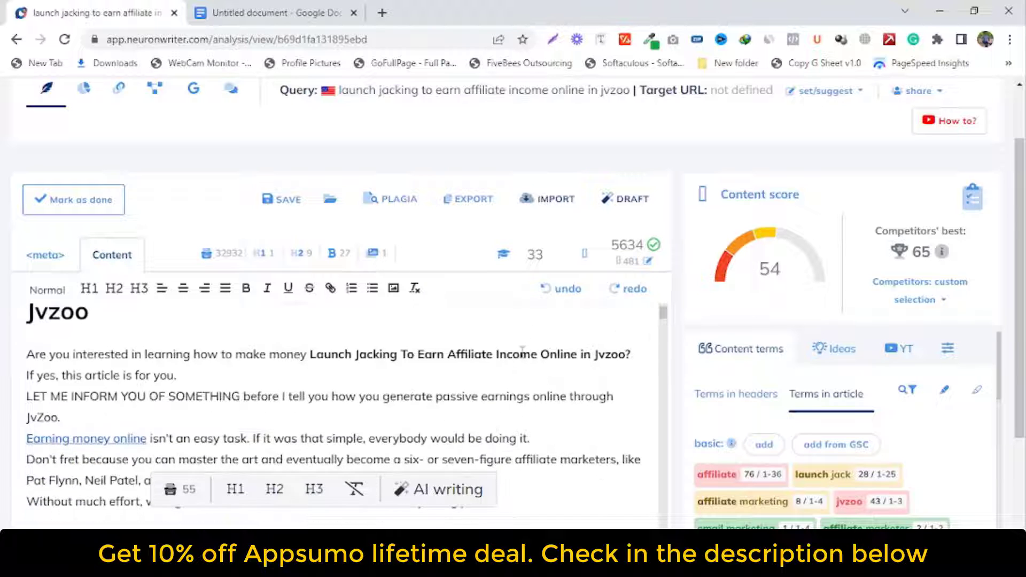
{"action": "scroll", "coordinate": [415, 389], "scroll_direction": "up", "scroll_amount": 8}
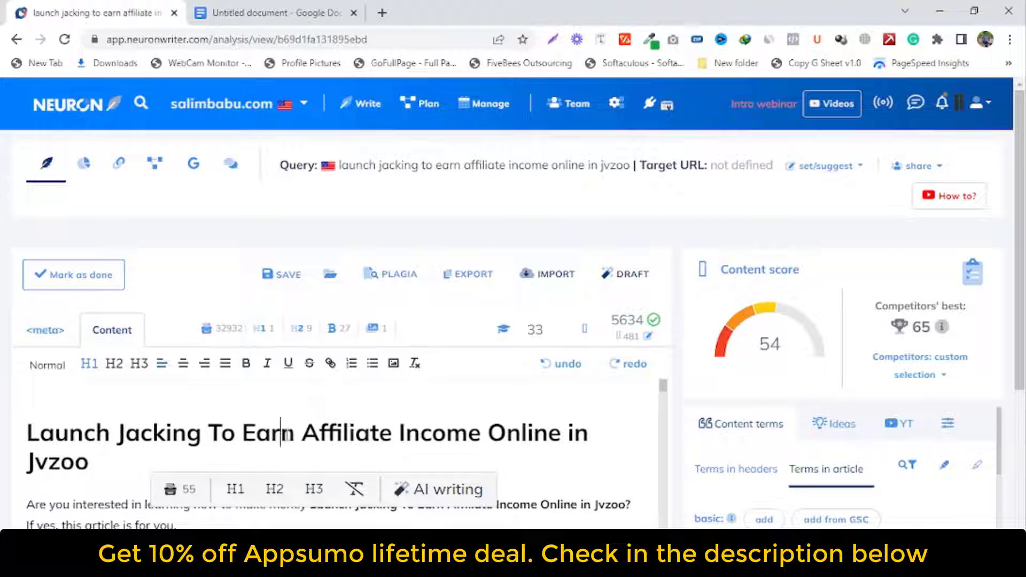
{"action": "left_click", "coordinate": [43, 330]}
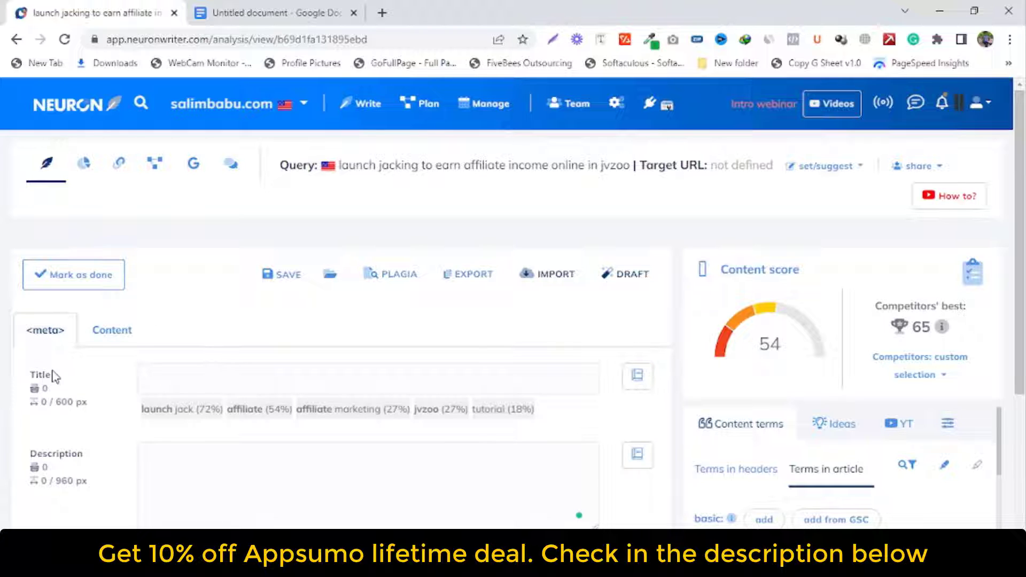
{"action": "left_click", "coordinate": [110, 329]}
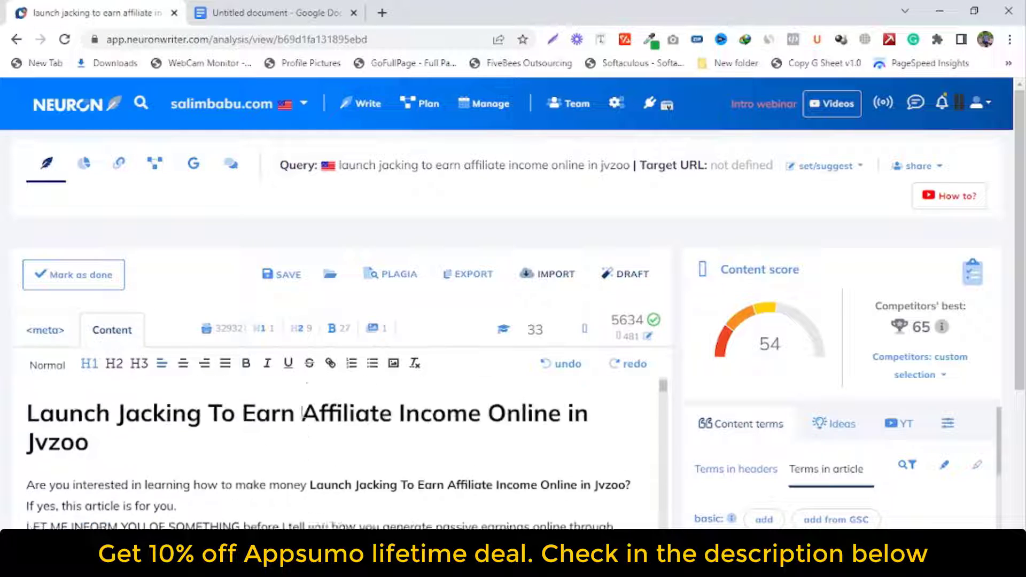
Remove the H1 format from the article's main title, reapply it, and look further down the article.
{"action": "left_click_drag", "start_coordinate": [131, 460], "coordinate": [24, 427]}
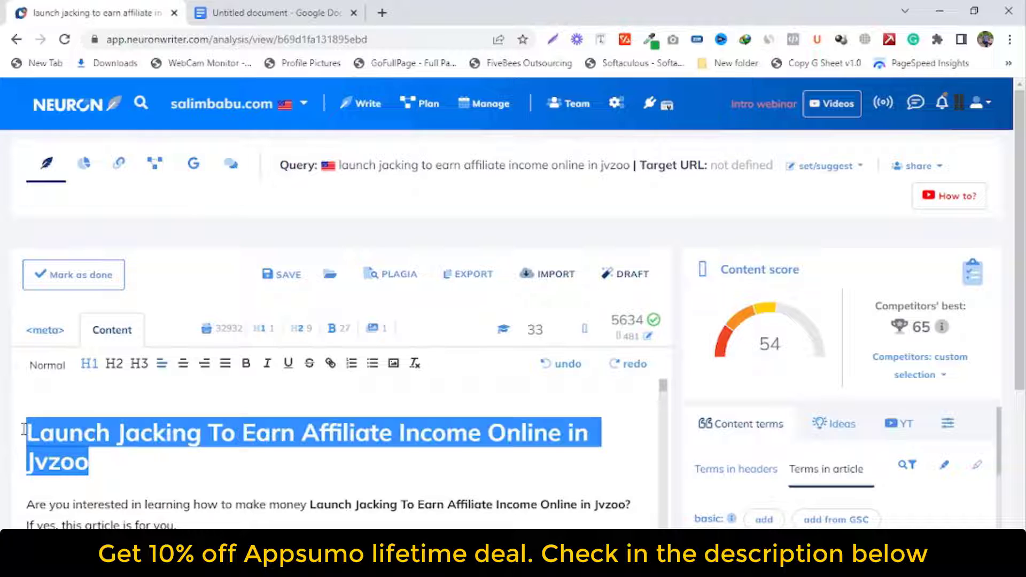
{"action": "left_click", "coordinate": [86, 366]}
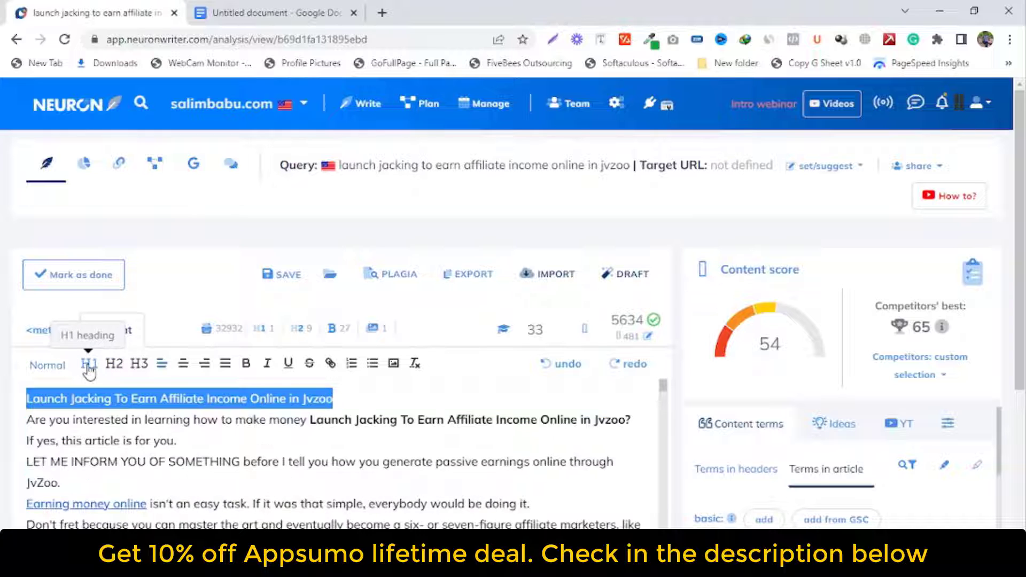
{"action": "left_click", "coordinate": [89, 365]}
{"action": "scroll", "coordinate": [331, 406], "scroll_direction": "down", "scroll_amount": 8}
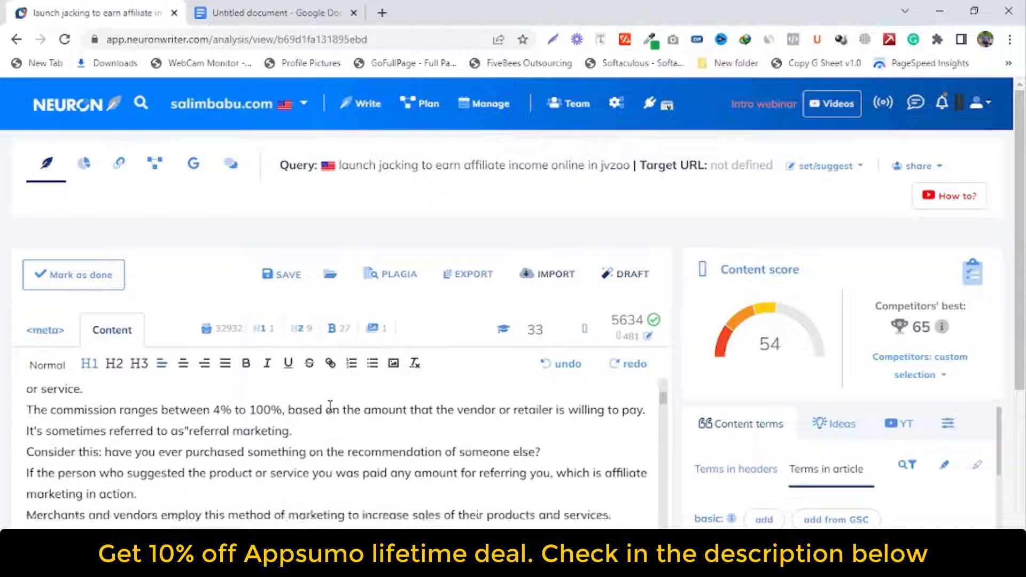
Review the article's H2 sections on affiliate marketing and the JVZoo marketplace, and the suggested terms for the article text.
{"action": "scroll", "coordinate": [330, 406], "scroll_direction": "up", "scroll_amount": 3}
{"action": "scroll", "coordinate": [823, 436], "scroll_direction": "down", "scroll_amount": 3}
{"action": "scroll", "coordinate": [583, 495], "scroll_direction": "down", "scroll_amount": 3}
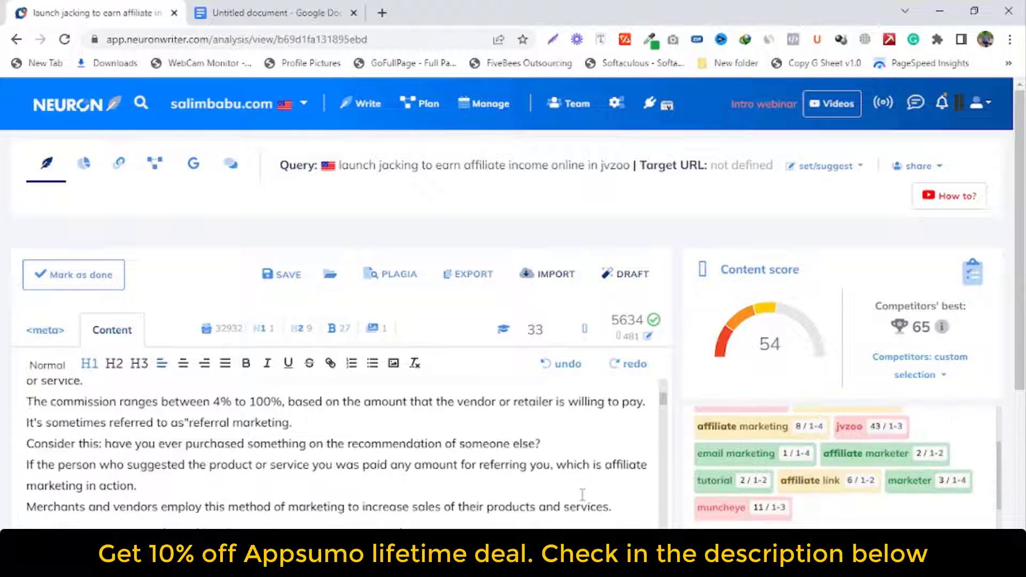
{"action": "scroll", "coordinate": [583, 494], "scroll_direction": "up", "scroll_amount": 2}
{"action": "left_click", "coordinate": [163, 409]}
{"action": "scroll", "coordinate": [161, 406], "scroll_direction": "up", "scroll_amount": 2}
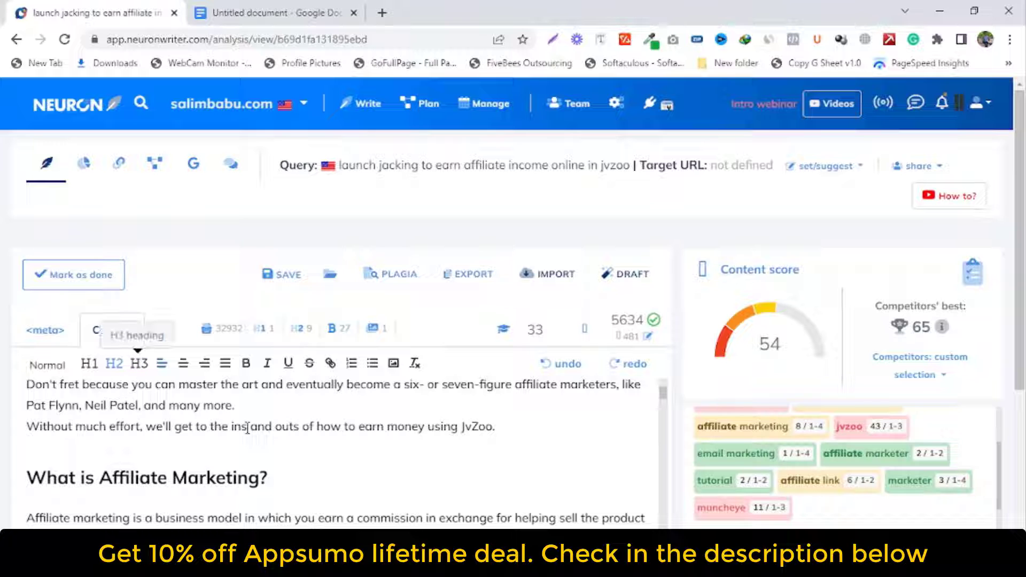
{"action": "scroll", "coordinate": [286, 444], "scroll_direction": "down", "scroll_amount": 6}
{"action": "scroll", "coordinate": [286, 444], "scroll_direction": "up", "scroll_amount": 2}
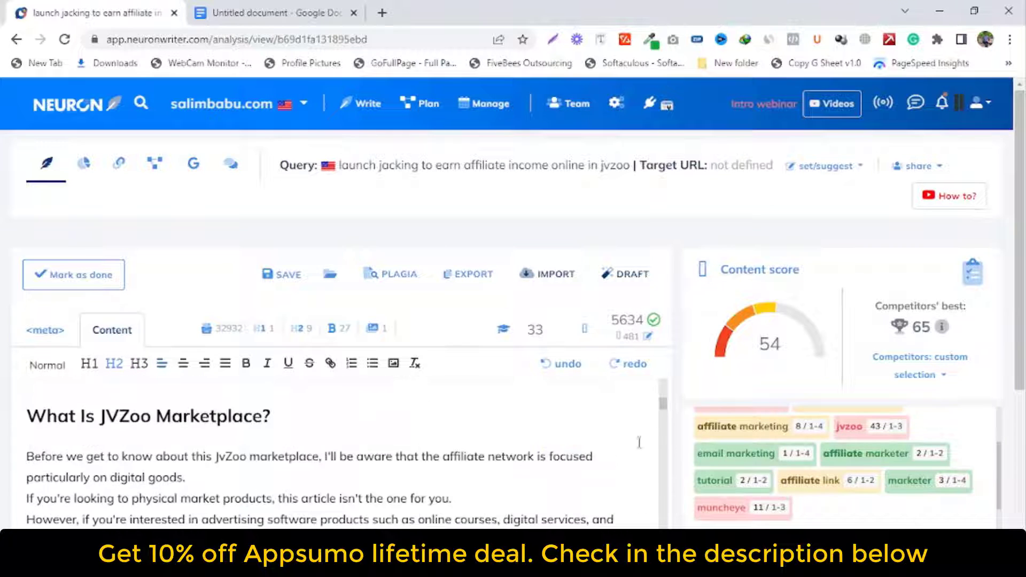
{"action": "scroll", "coordinate": [828, 473], "scroll_direction": "down", "scroll_amount": 5}
{"action": "scroll", "coordinate": [827, 473], "scroll_direction": "down", "scroll_amount": 3}
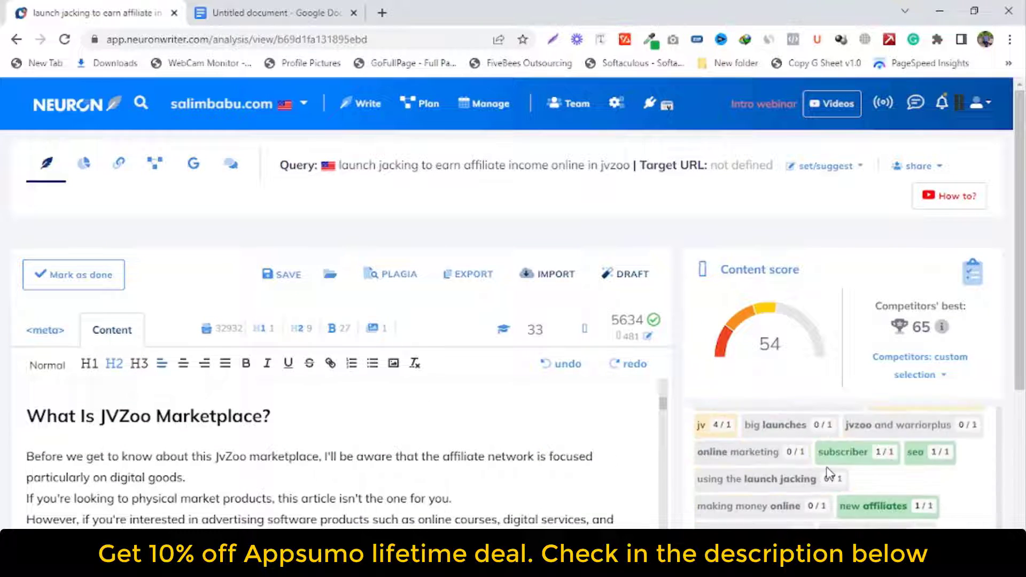
{"action": "scroll", "coordinate": [1022, 330], "scroll_direction": "down", "scroll_amount": 4}
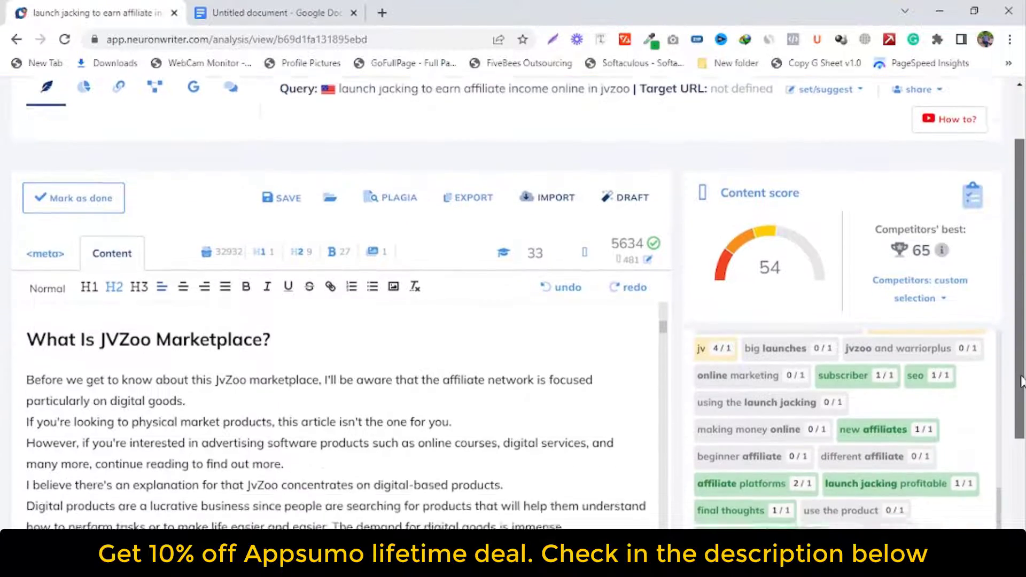
{"action": "scroll", "coordinate": [899, 369], "scroll_direction": "up", "scroll_amount": 10}
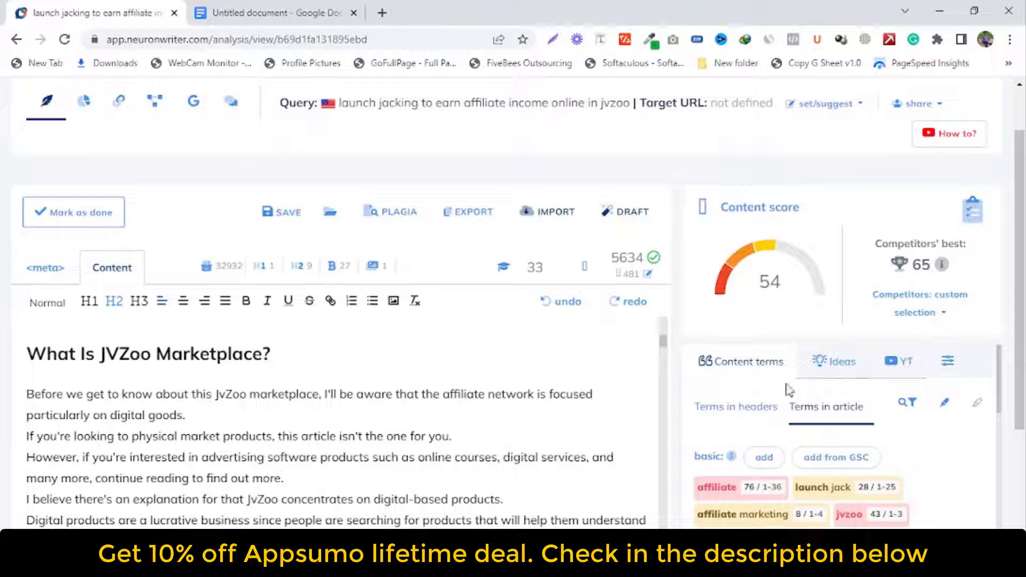
Review the suggested H1 and H2 header terms, and the content ideas with questions and competitors' headings.
{"action": "left_click", "coordinate": [728, 414]}
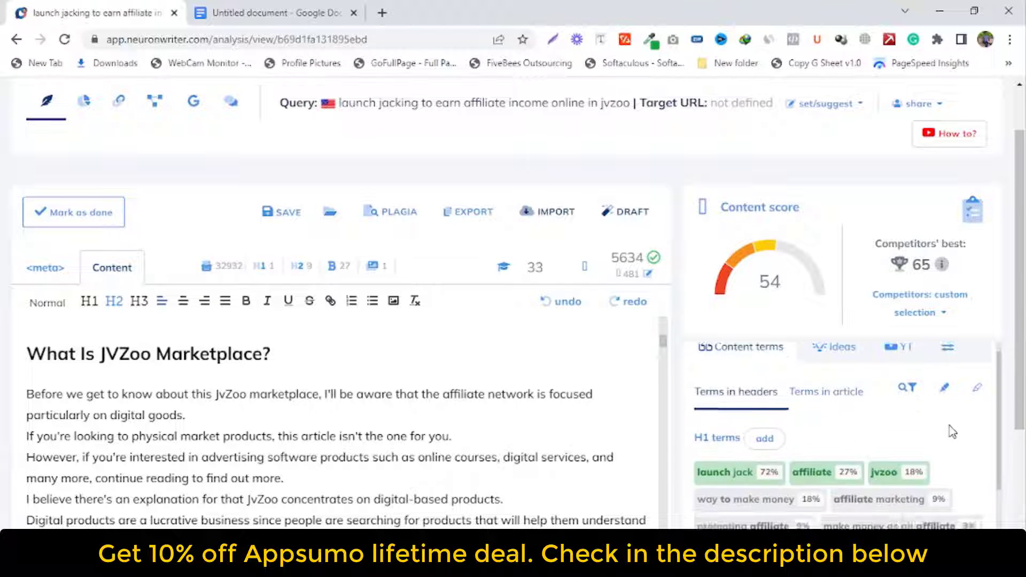
{"action": "scroll", "coordinate": [834, 459], "scroll_direction": "down", "scroll_amount": 3}
{"action": "scroll", "coordinate": [866, 495], "scroll_direction": "down", "scroll_amount": 3}
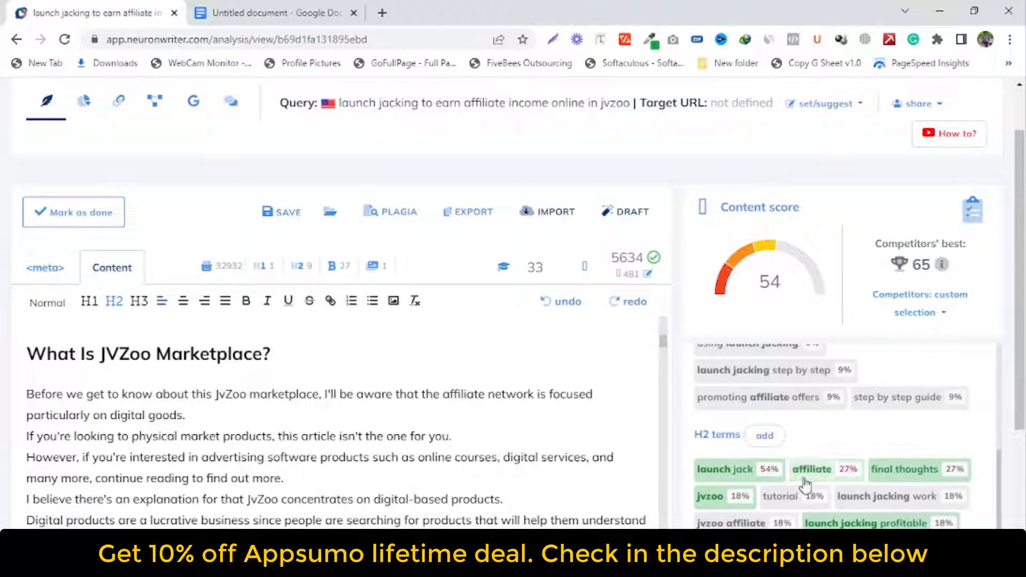
{"action": "scroll", "coordinate": [843, 483], "scroll_direction": "down", "scroll_amount": 5}
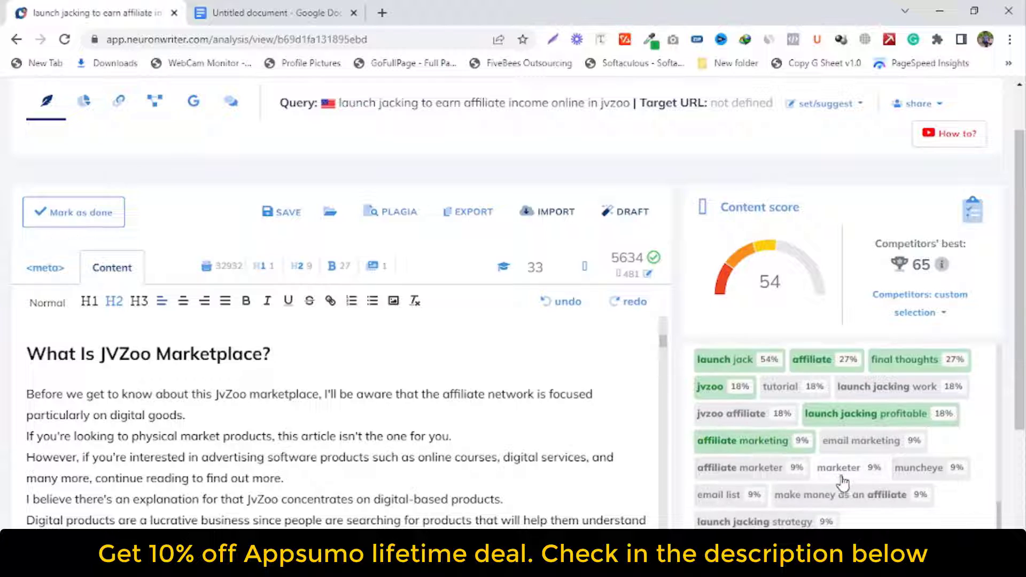
{"action": "scroll", "coordinate": [855, 478], "scroll_direction": "up", "scroll_amount": 8}
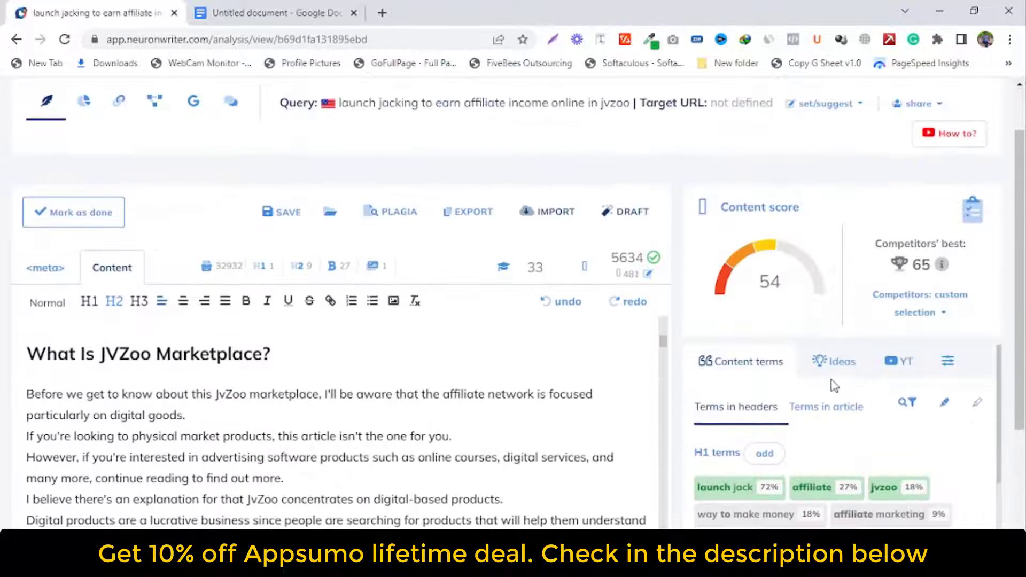
{"action": "left_click", "coordinate": [826, 371]}
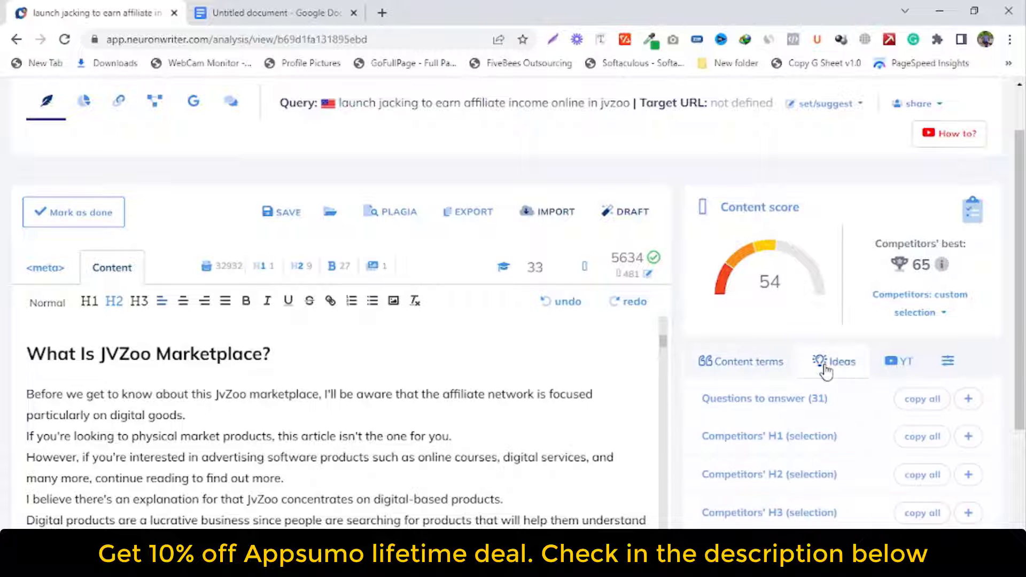
{"action": "scroll", "coordinate": [839, 470], "scroll_direction": "down", "scroll_amount": 2}
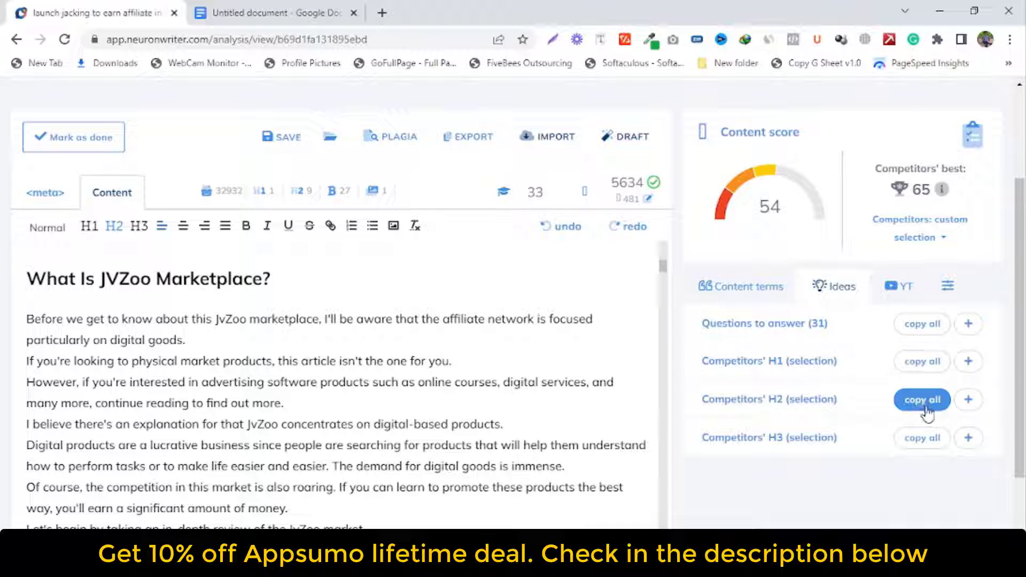
Get YouTube ideas for the query and look through the suggested launch jacking videos.
{"action": "left_click", "coordinate": [912, 290]}
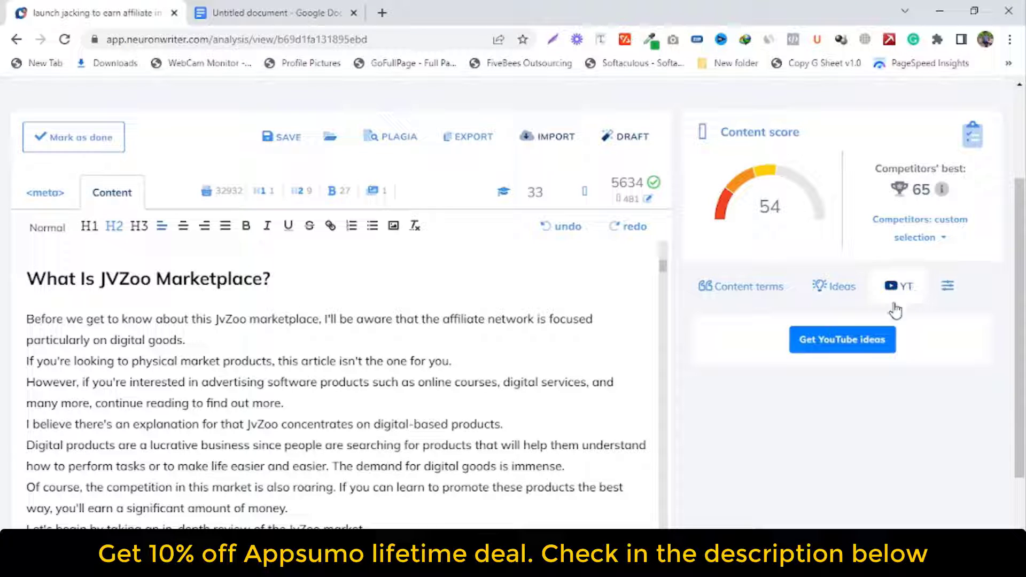
{"action": "left_click", "coordinate": [863, 347]}
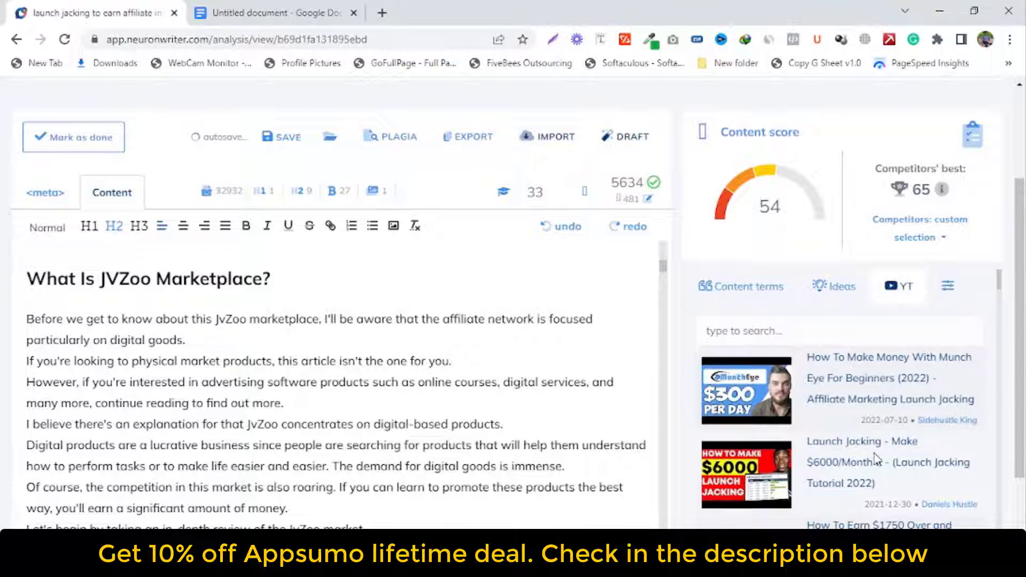
{"action": "scroll", "coordinate": [894, 444], "scroll_direction": "down", "scroll_amount": 3}
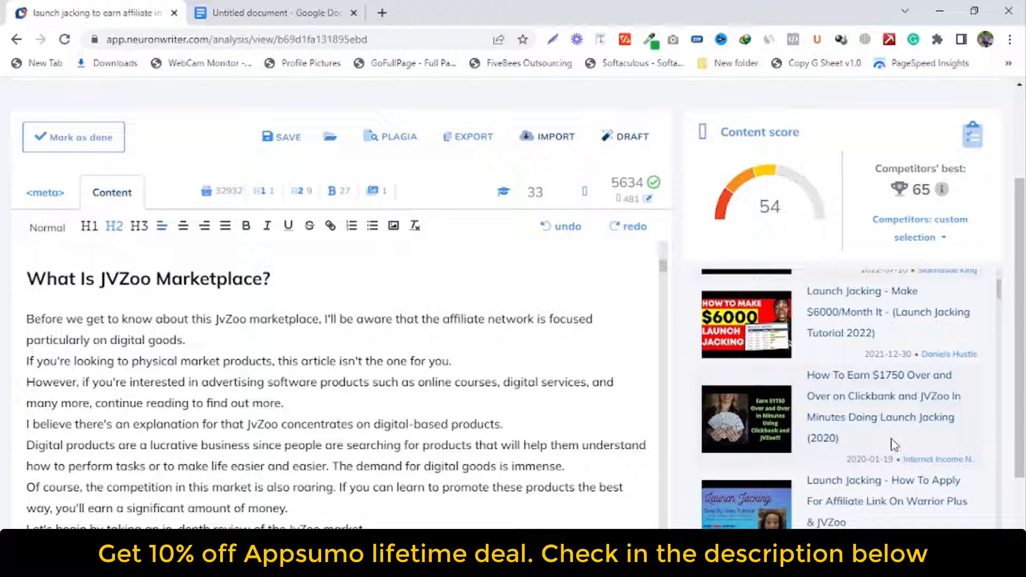
{"action": "scroll", "coordinate": [896, 444], "scroll_direction": "down", "scroll_amount": 4}
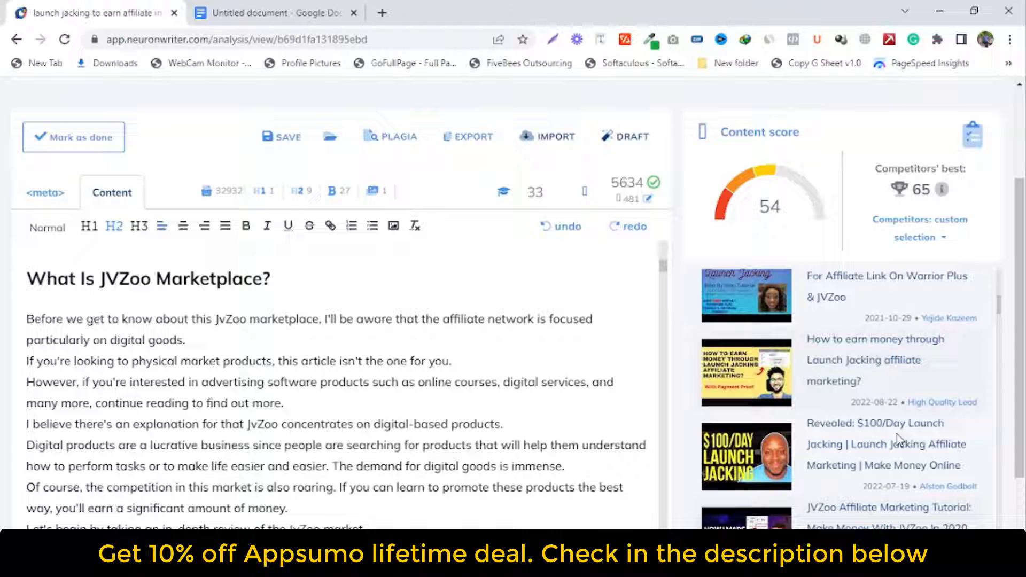
{"action": "scroll", "coordinate": [899, 440], "scroll_direction": "up", "scroll_amount": 3}
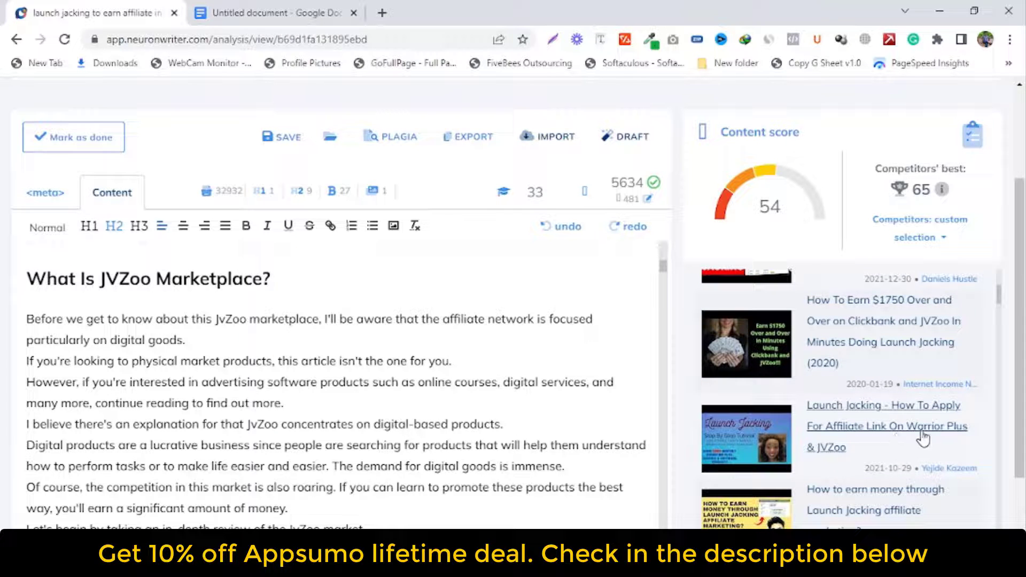
{"action": "scroll", "coordinate": [930, 440], "scroll_direction": "up", "scroll_amount": 4}
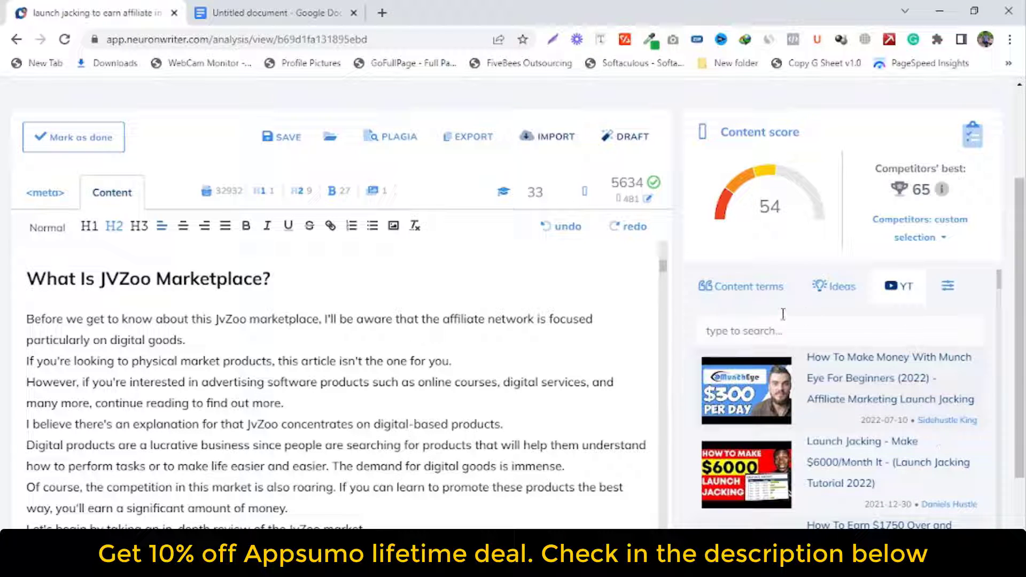
Compare the suggested H2 header terms with the headings in the article.
{"action": "left_click", "coordinate": [760, 293]}
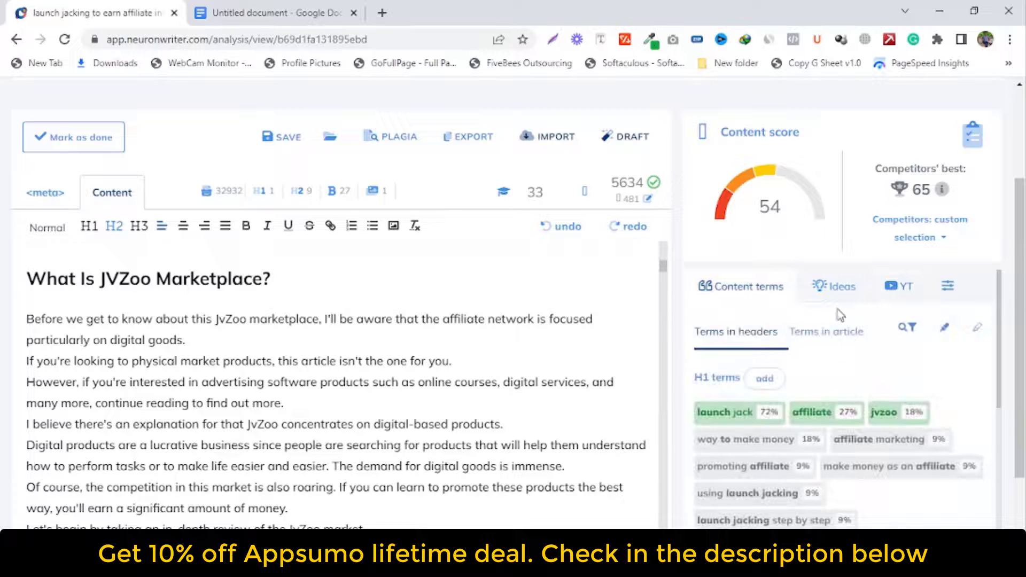
{"action": "scroll", "coordinate": [840, 374], "scroll_direction": "down", "scroll_amount": 5}
{"action": "scroll", "coordinate": [282, 286], "scroll_direction": "up", "scroll_amount": 4}
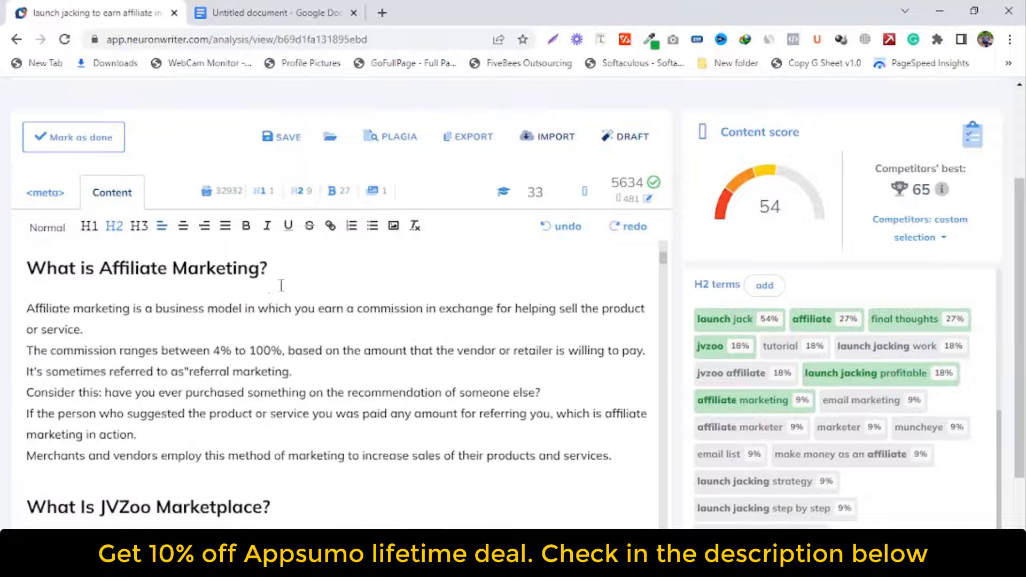
Set the meta title to "Launch Jacking To Earn Affiliate Income Online in Jvzoo".
{"action": "scroll", "coordinate": [282, 286], "scroll_direction": "up", "scroll_amount": 5}
{"action": "left_click", "coordinate": [48, 329]}
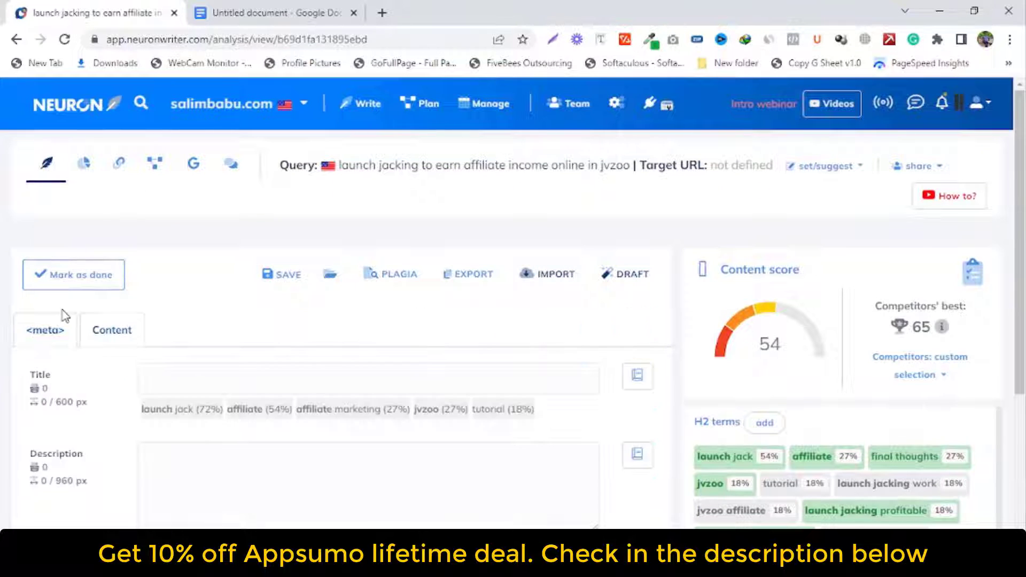
{"action": "type", "text": "Launch Jacking To Earn Affiliate Income Online in Jvzoo"}
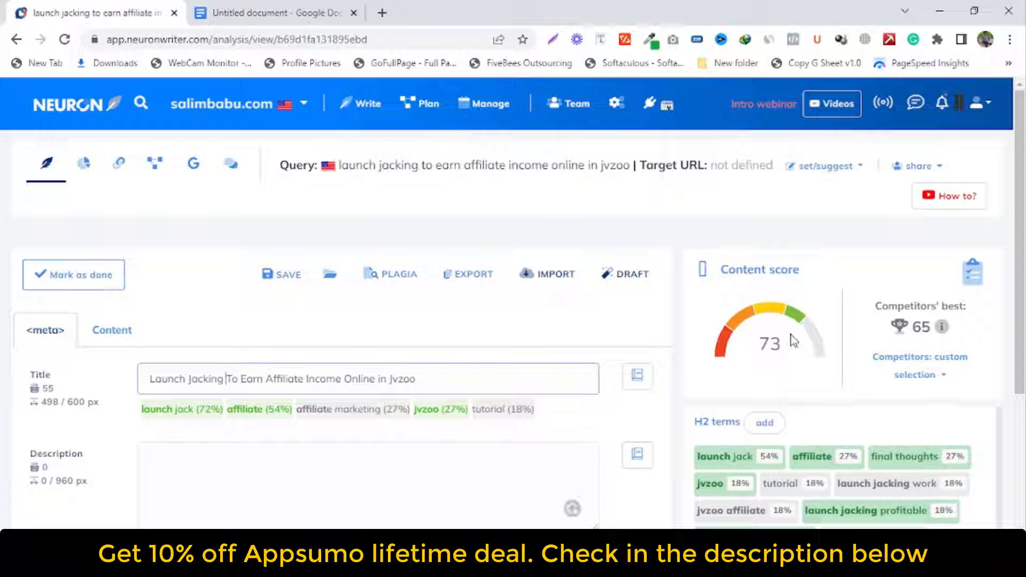
Copy the meta description text from the Google Docs document and paste it into the meta description in NeuronWriter.
{"action": "left_click", "coordinate": [313, 19]}
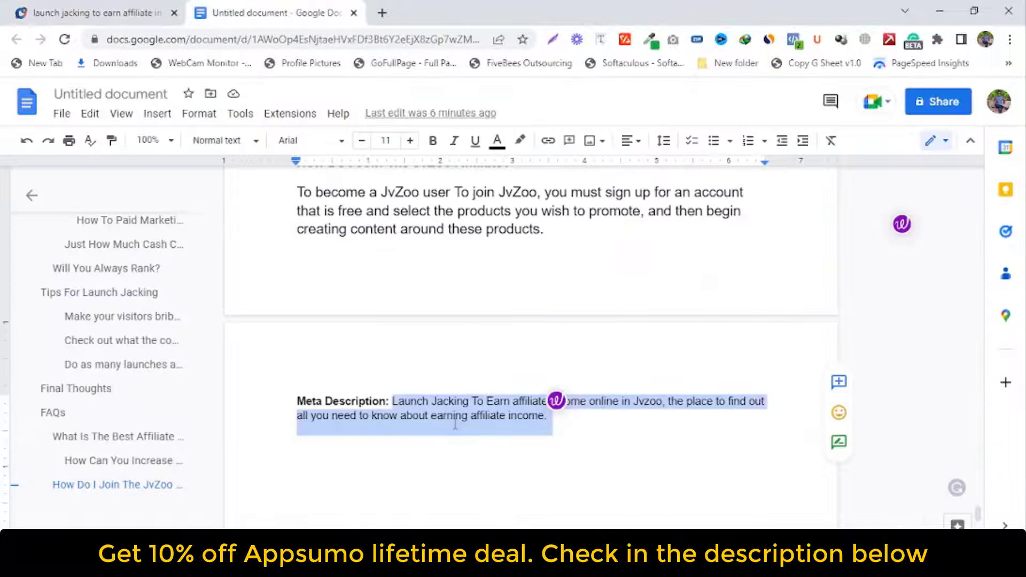
{"action": "right_click", "coordinate": [485, 423]}
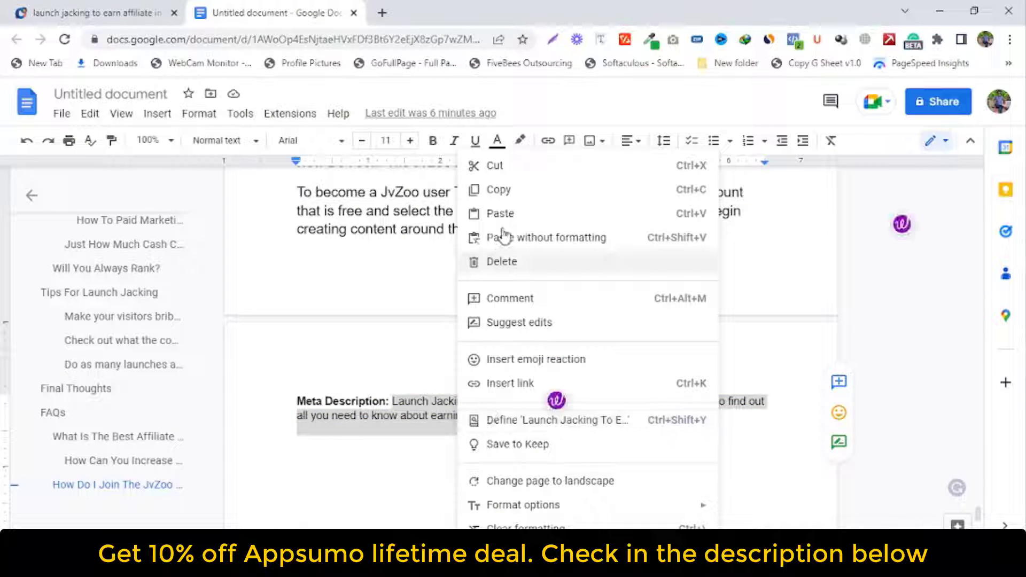
{"action": "left_click", "coordinate": [487, 190]}
{"action": "left_click", "coordinate": [118, 12]}
{"action": "left_click", "coordinate": [283, 467]}
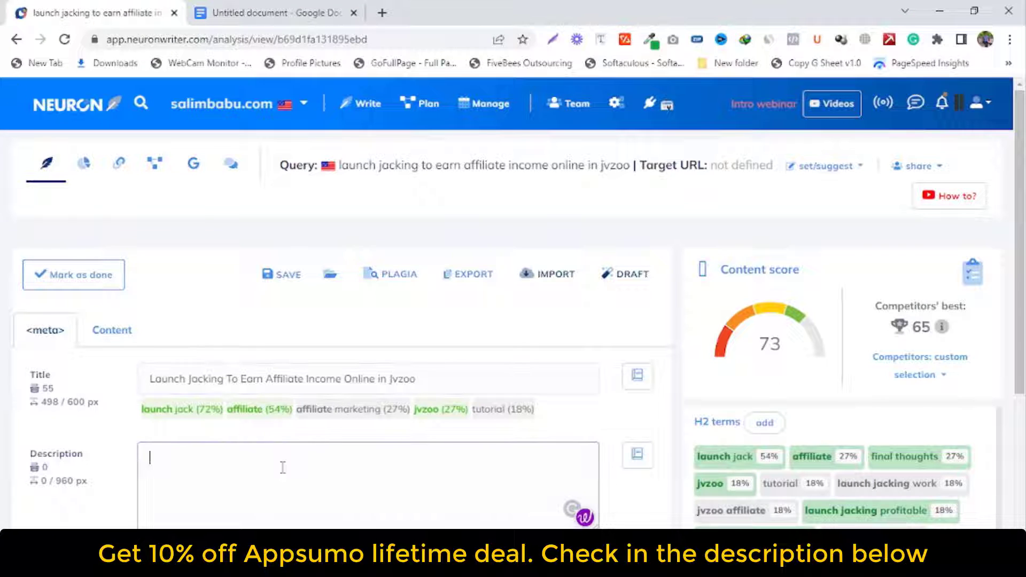
{"action": "key", "text": "ctrl+v"}
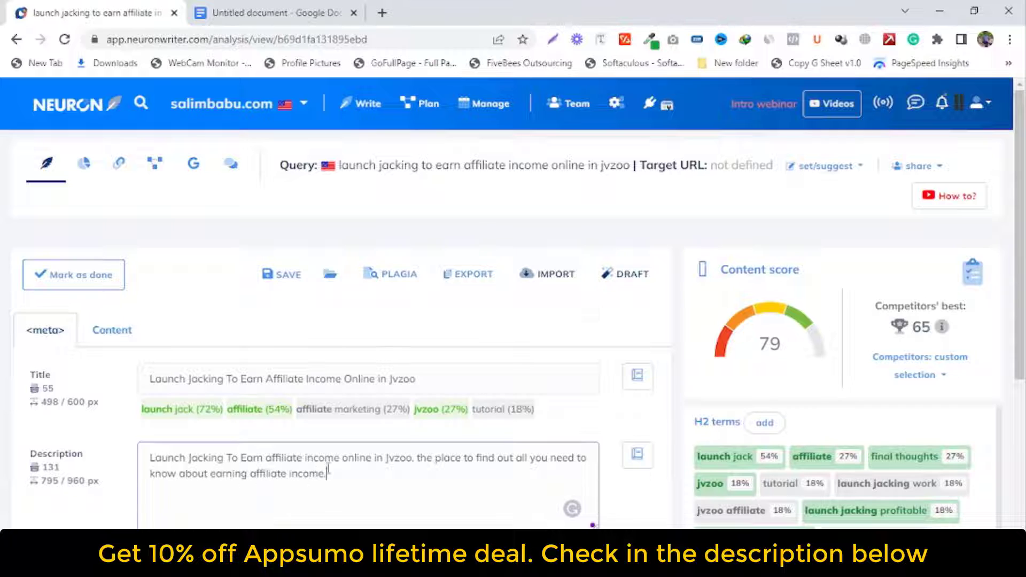
{"action": "scroll", "coordinate": [342, 473], "scroll_direction": "down", "scroll_amount": 1}
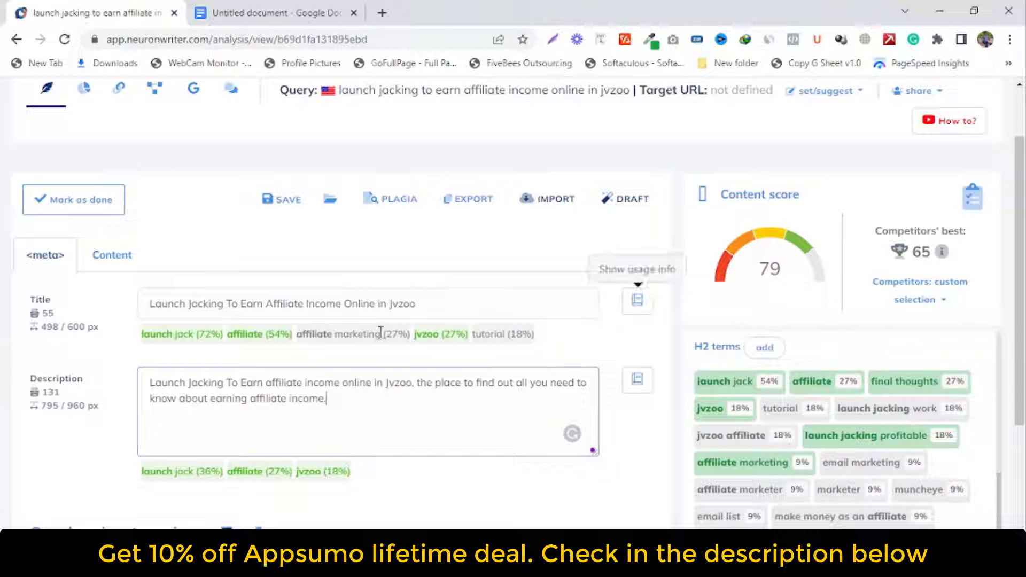
Read through the article content from its main title down to the section on getting approved and asking for a review copy.
{"action": "left_click", "coordinate": [104, 262]}
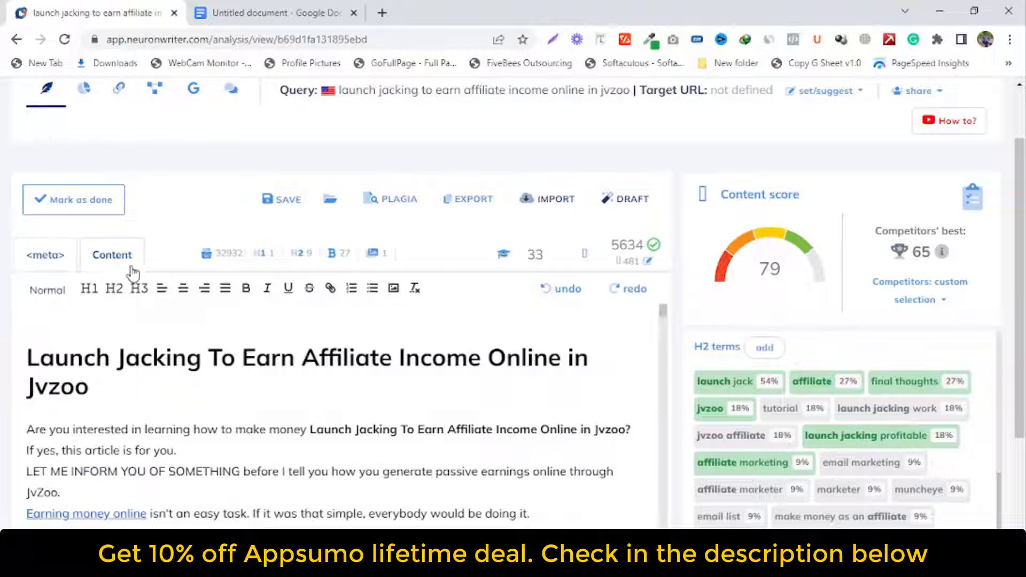
{"action": "scroll", "coordinate": [342, 428], "scroll_direction": "down", "scroll_amount": 6}
{"action": "scroll", "coordinate": [342, 428], "scroll_direction": "down", "scroll_amount": 15}
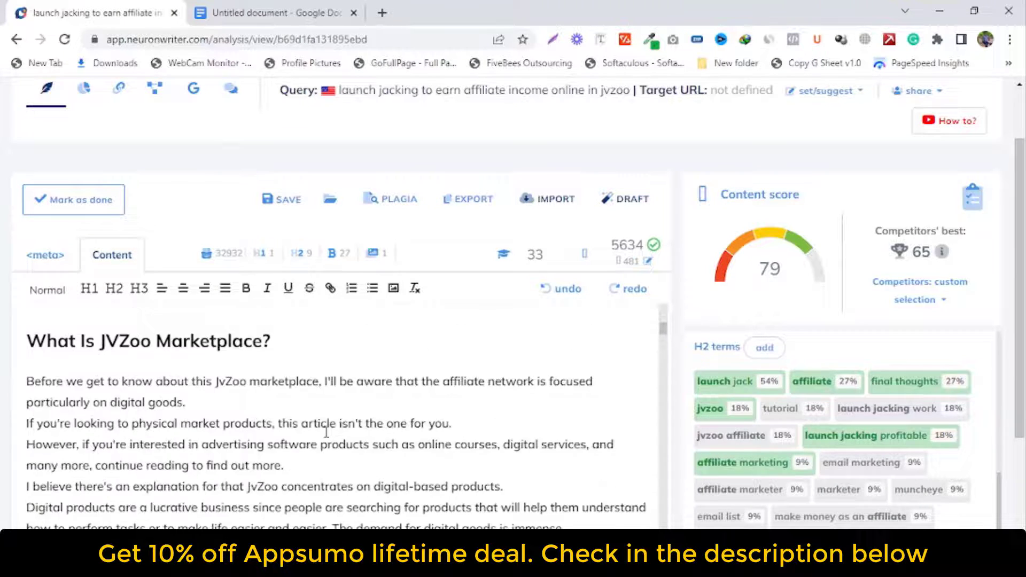
{"action": "scroll", "coordinate": [358, 432], "scroll_direction": "down", "scroll_amount": 15}
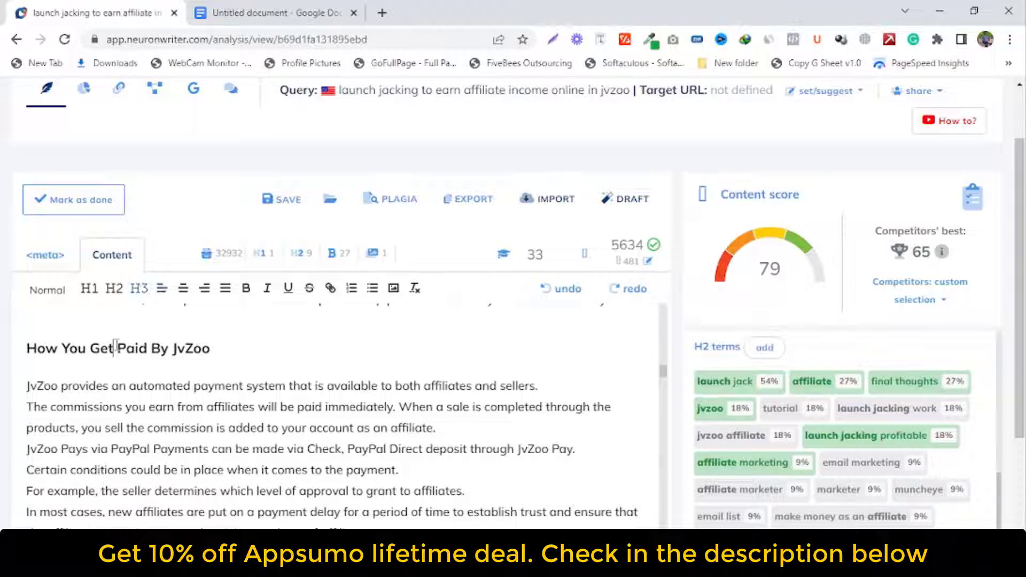
{"action": "scroll", "coordinate": [320, 407], "scroll_direction": "down", "scroll_amount": 15}
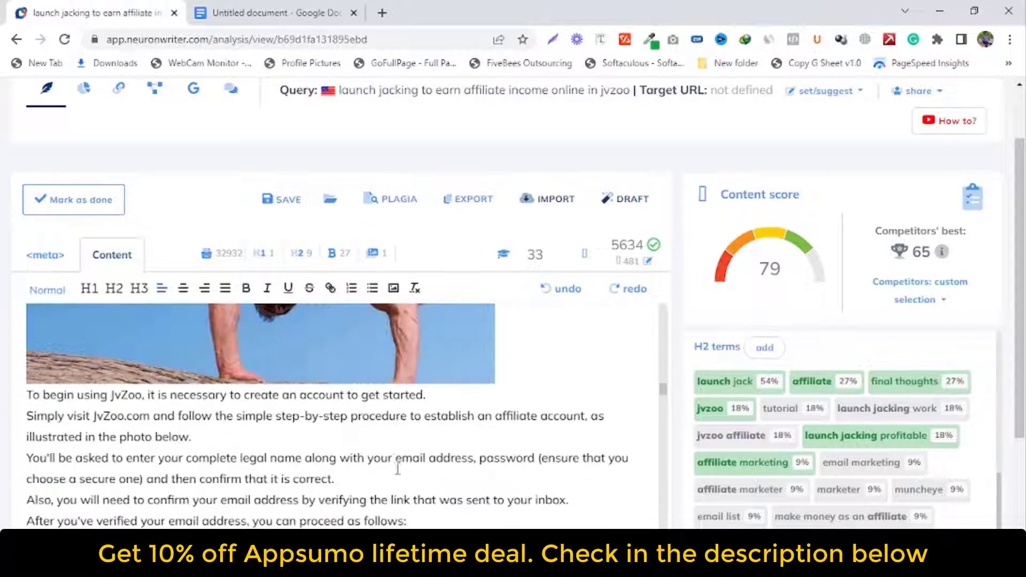
{"action": "scroll", "coordinate": [342, 417], "scroll_direction": "down", "scroll_amount": 15}
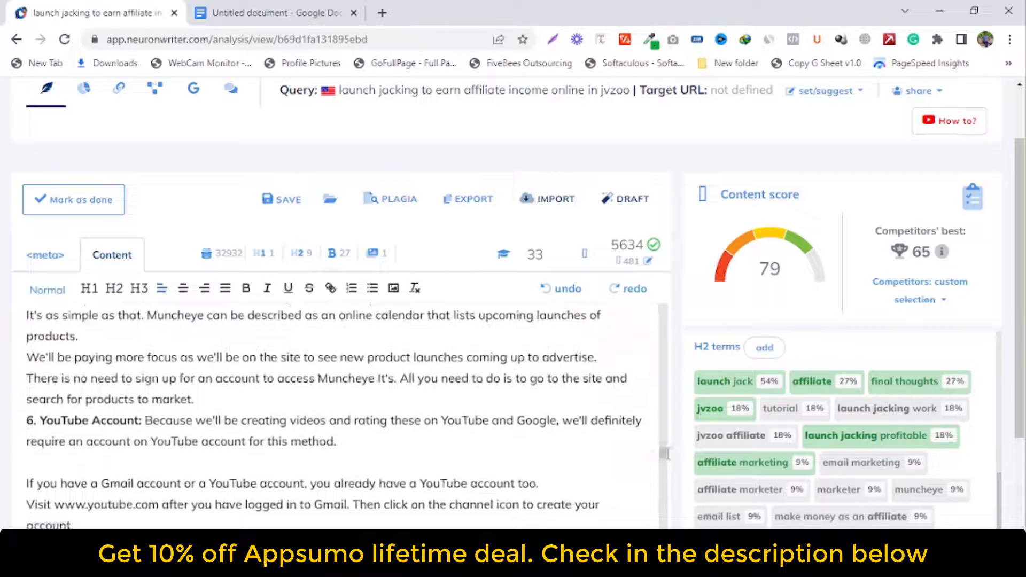
{"action": "scroll", "coordinate": [666, 454], "scroll_direction": "down", "scroll_amount": 1}
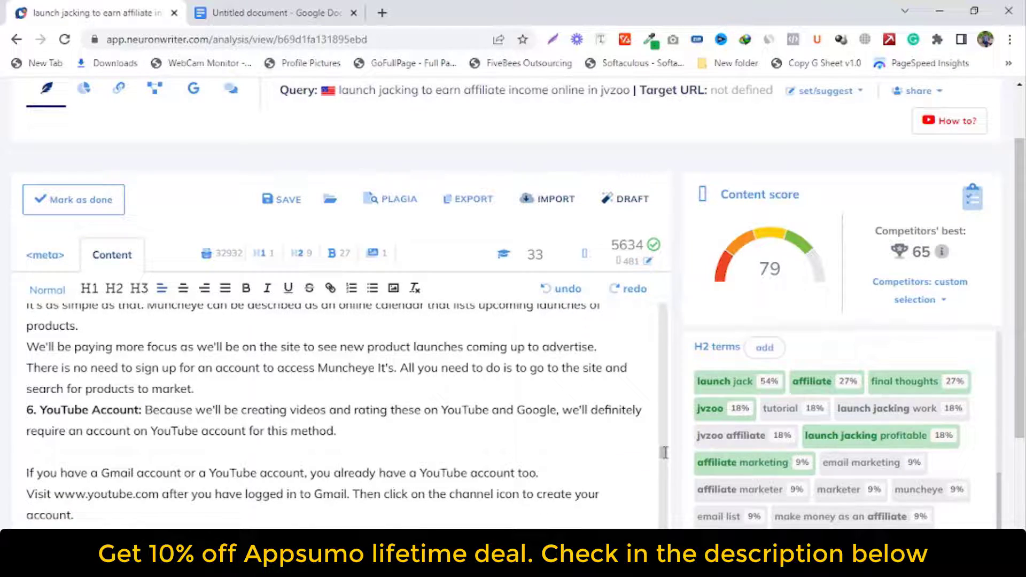
{"action": "scroll", "coordinate": [665, 453], "scroll_direction": "down", "scroll_amount": 15}
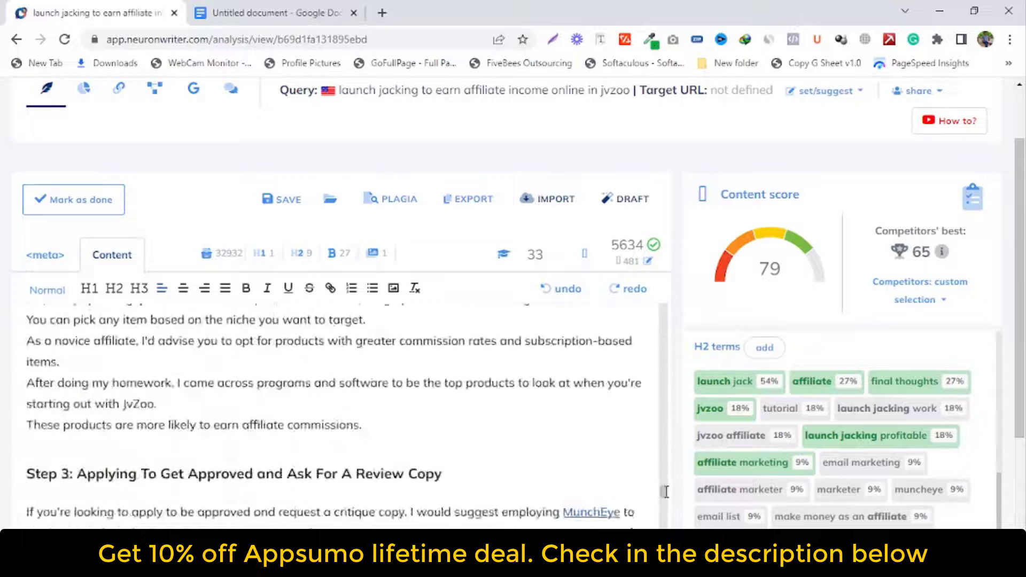
{"action": "scroll", "coordinate": [665, 492], "scroll_direction": "down", "scroll_amount": 4}
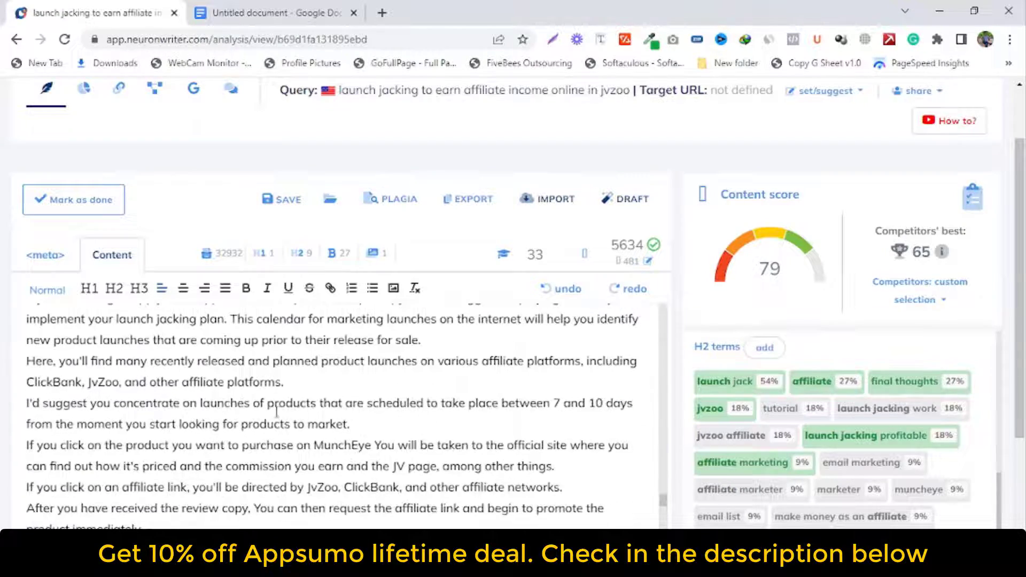
Delete the empty heading lines above the "Create A Website For Affiliate Marketing" heading in the article.
{"action": "scroll", "coordinate": [276, 411], "scroll_direction": "down", "scroll_amount": 10}
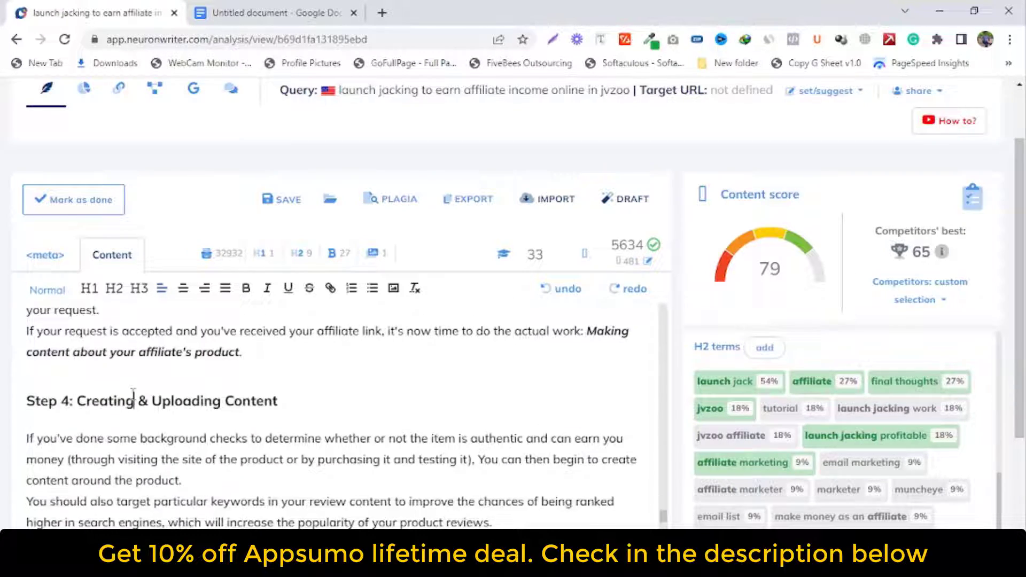
{"action": "left_click", "coordinate": [133, 400]}
{"action": "scroll", "coordinate": [151, 398], "scroll_direction": "down", "scroll_amount": 5}
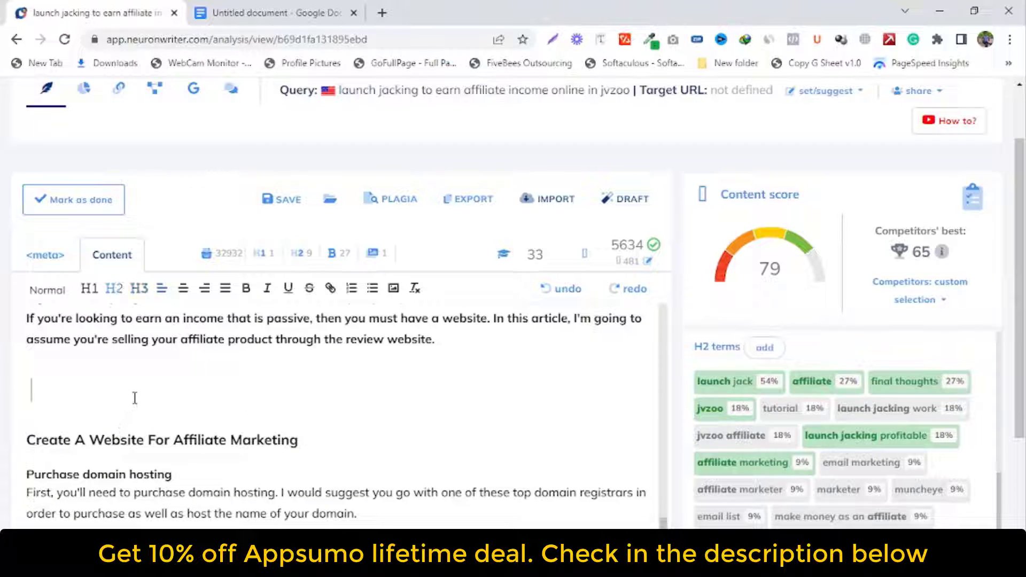
{"action": "key", "text": "BackSpace"}
{"action": "key", "text": "BackSpace"}
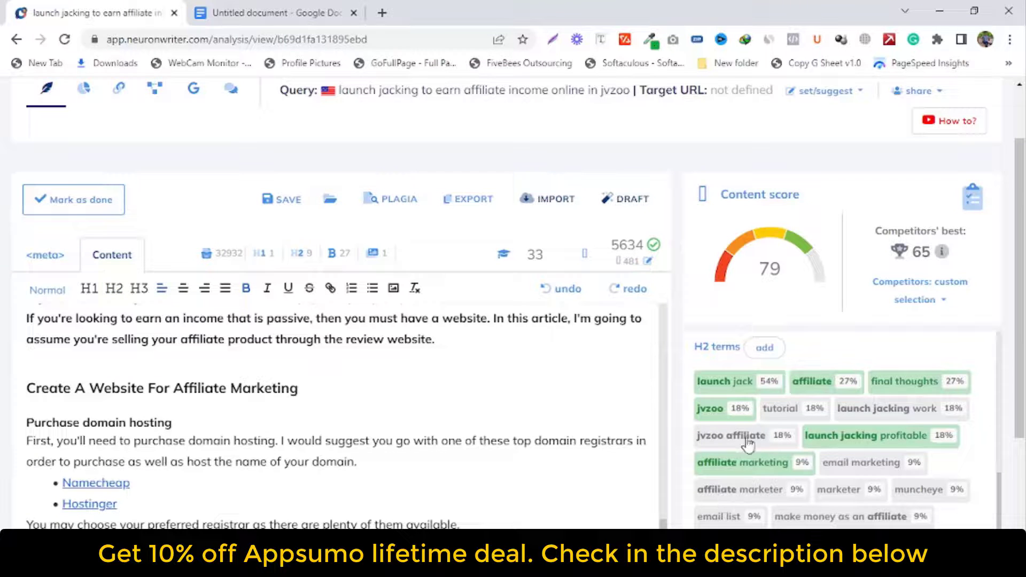
Review the suggested H2 terms, and compare the basic and extended article terms with their recommended usage counts.
{"action": "scroll", "coordinate": [765, 484], "scroll_direction": "down", "scroll_amount": 1}
{"action": "scroll", "coordinate": [764, 486], "scroll_direction": "down", "scroll_amount": 3}
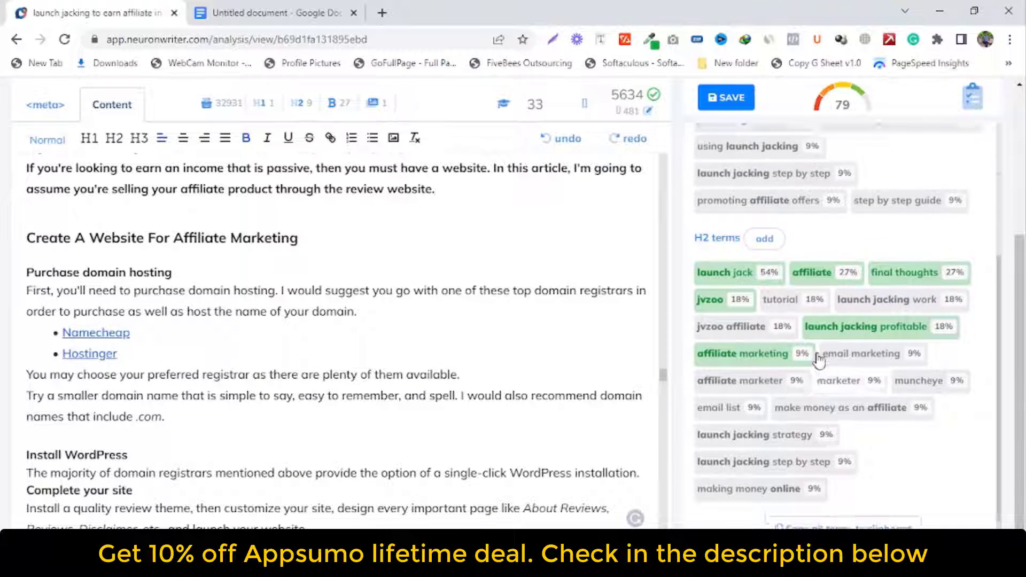
{"action": "scroll", "coordinate": [843, 341], "scroll_direction": "up", "scroll_amount": 3}
{"action": "scroll", "coordinate": [844, 341], "scroll_direction": "up", "scroll_amount": 1}
{"action": "left_click", "coordinate": [827, 186]}
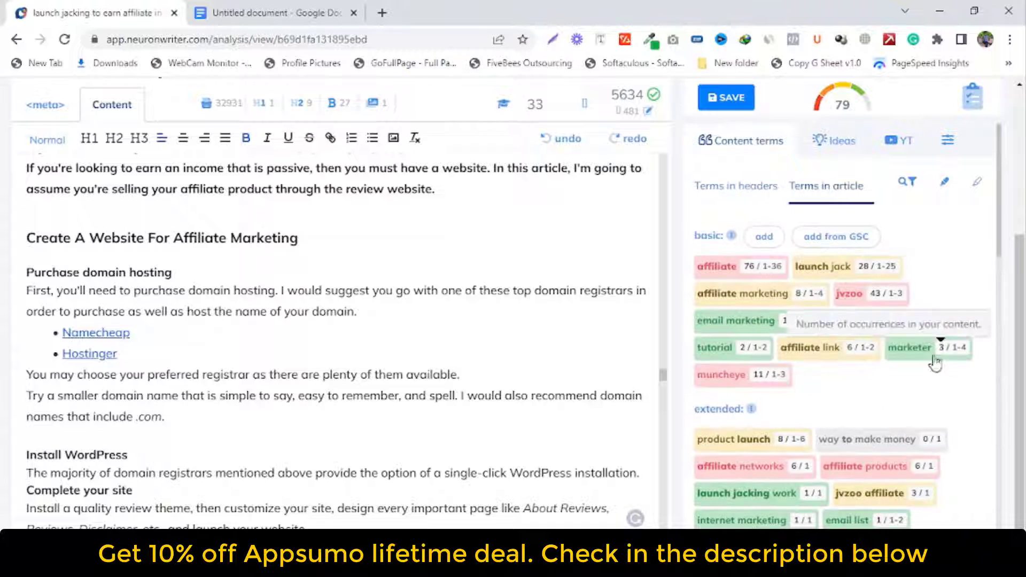
{"action": "scroll", "coordinate": [856, 395], "scroll_direction": "up", "scroll_amount": 3}
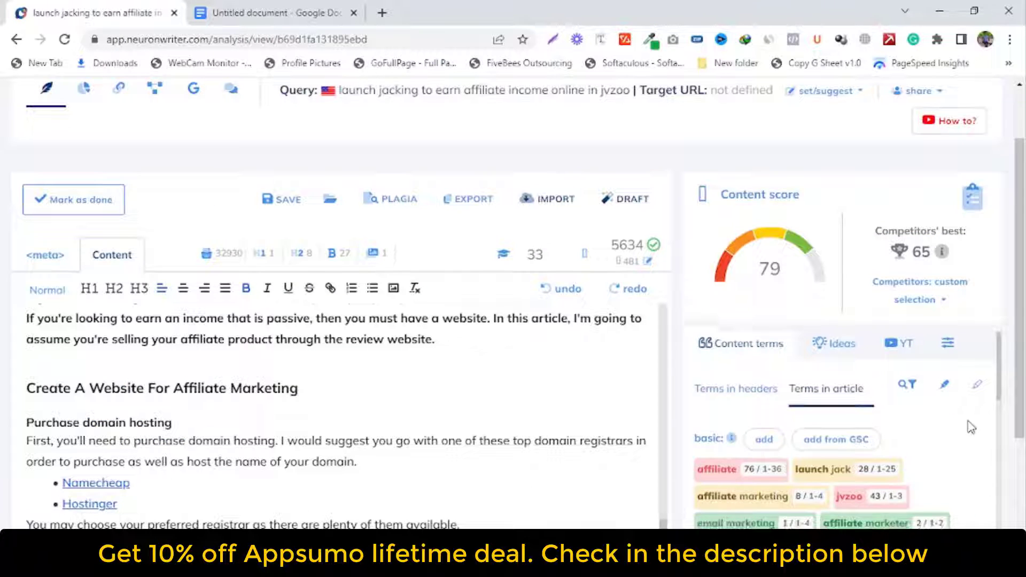
{"action": "scroll", "coordinate": [962, 428], "scroll_direction": "down", "scroll_amount": 3}
{"action": "scroll", "coordinate": [920, 455], "scroll_direction": "down", "scroll_amount": 10}
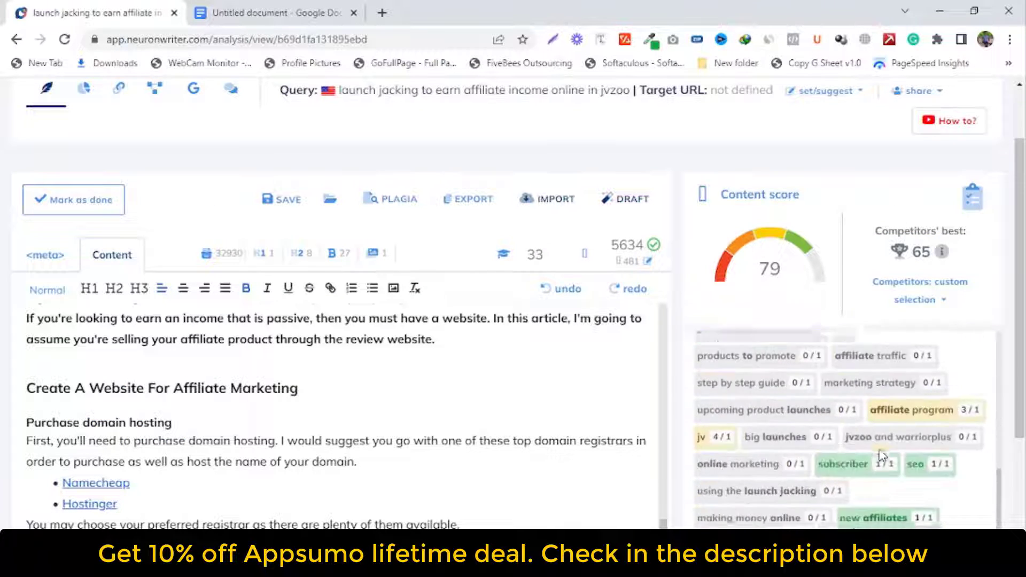
{"action": "scroll", "coordinate": [879, 456], "scroll_direction": "down", "scroll_amount": 10}
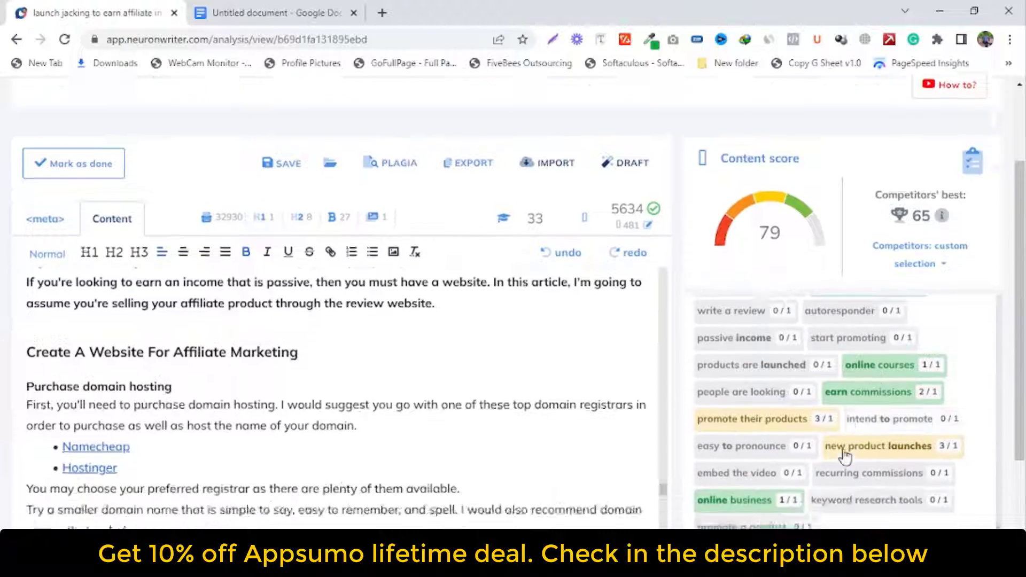
{"action": "scroll", "coordinate": [850, 454], "scroll_direction": "up", "scroll_amount": 3}
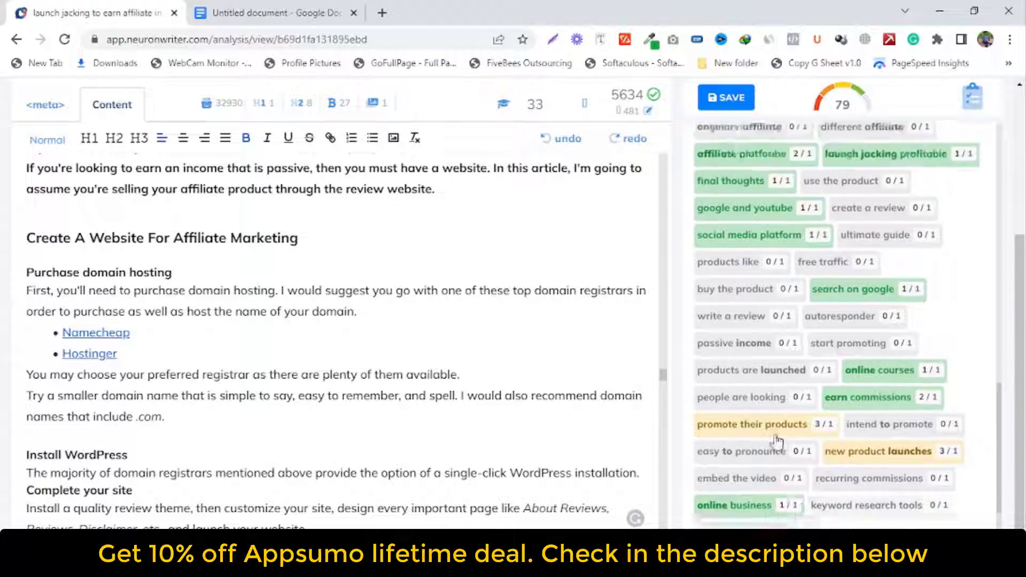
{"action": "scroll", "coordinate": [373, 385], "scroll_direction": "up", "scroll_amount": 5}
Go back through the article to its main title and examine the extended terms around "launch jacking step by step".
{"action": "scroll", "coordinate": [374, 385], "scroll_direction": "up", "scroll_amount": 10}
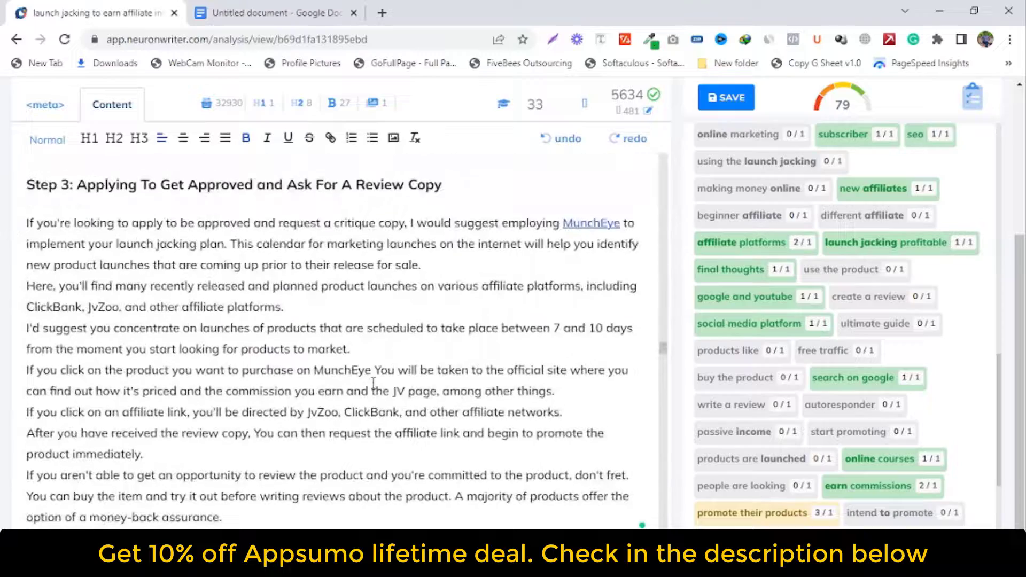
{"action": "scroll", "coordinate": [373, 385], "scroll_direction": "up", "scroll_amount": 15}
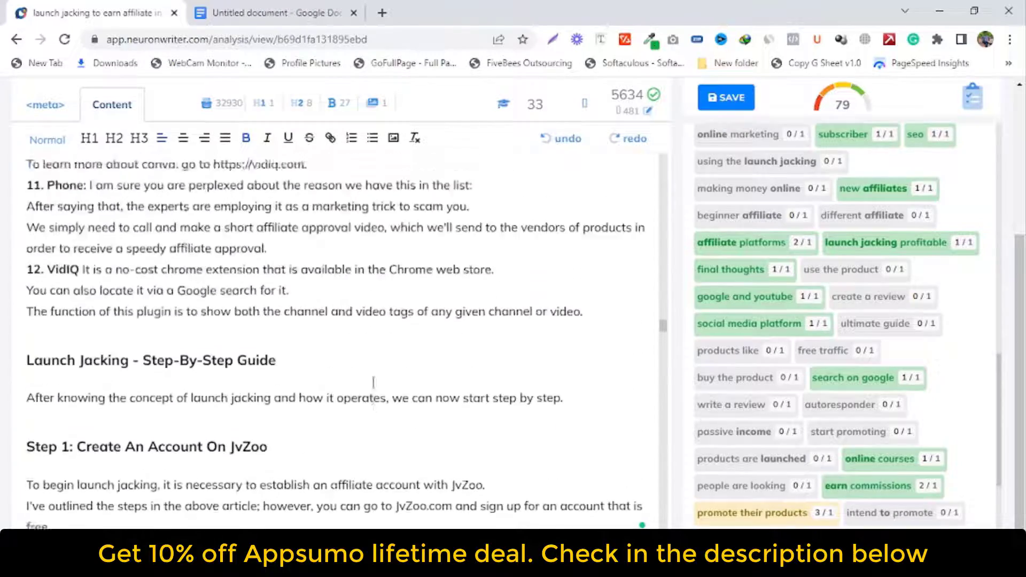
{"action": "scroll", "coordinate": [373, 383], "scroll_direction": "up", "scroll_amount": 5}
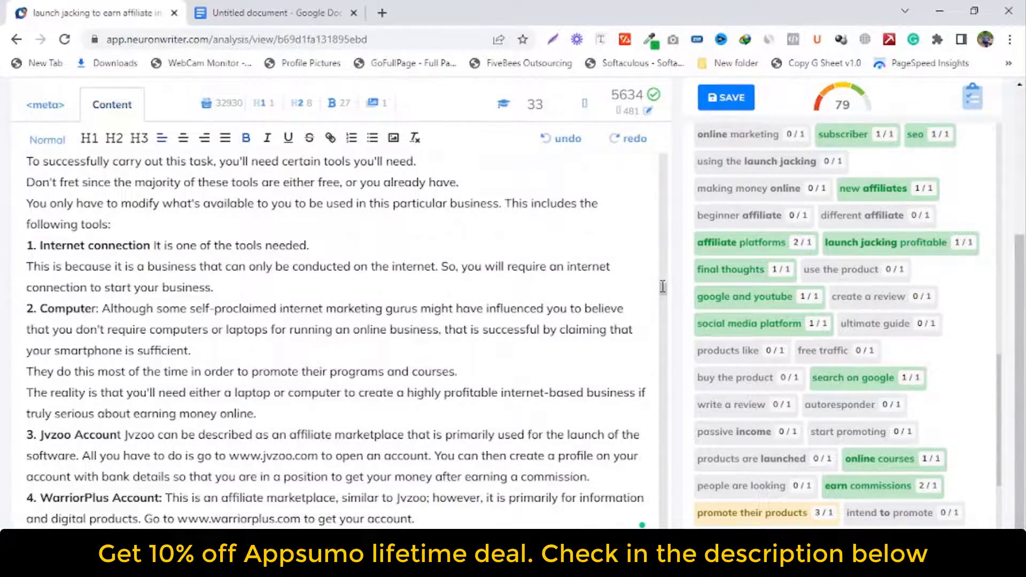
{"action": "left_click_drag", "start_coordinate": [663, 287], "coordinate": [681, 161]}
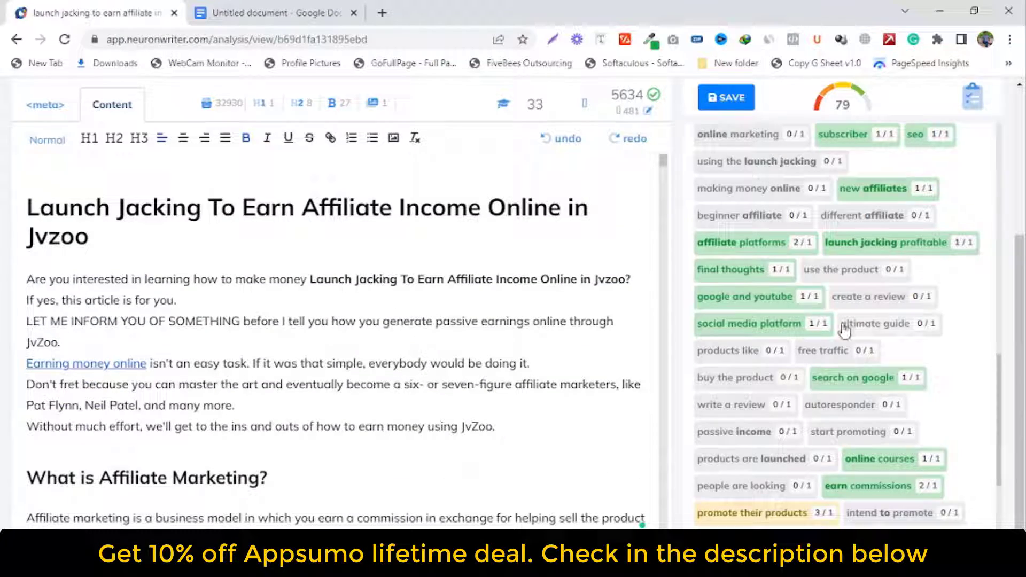
{"action": "scroll", "coordinate": [807, 420], "scroll_direction": "up", "scroll_amount": 5}
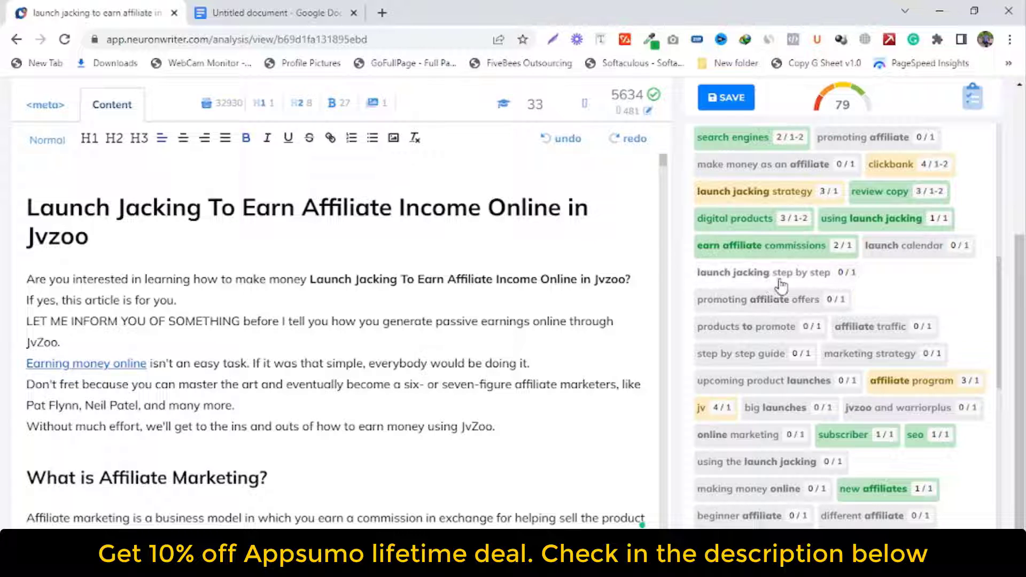
{"action": "left_click", "coordinate": [811, 283]}
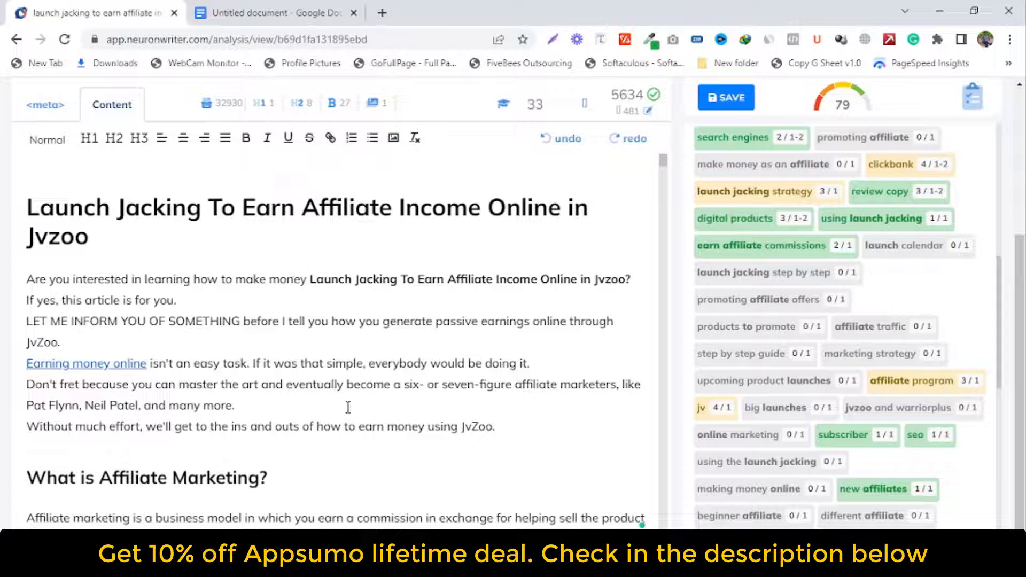
{"action": "scroll", "coordinate": [438, 376], "scroll_direction": "up", "scroll_amount": 5}
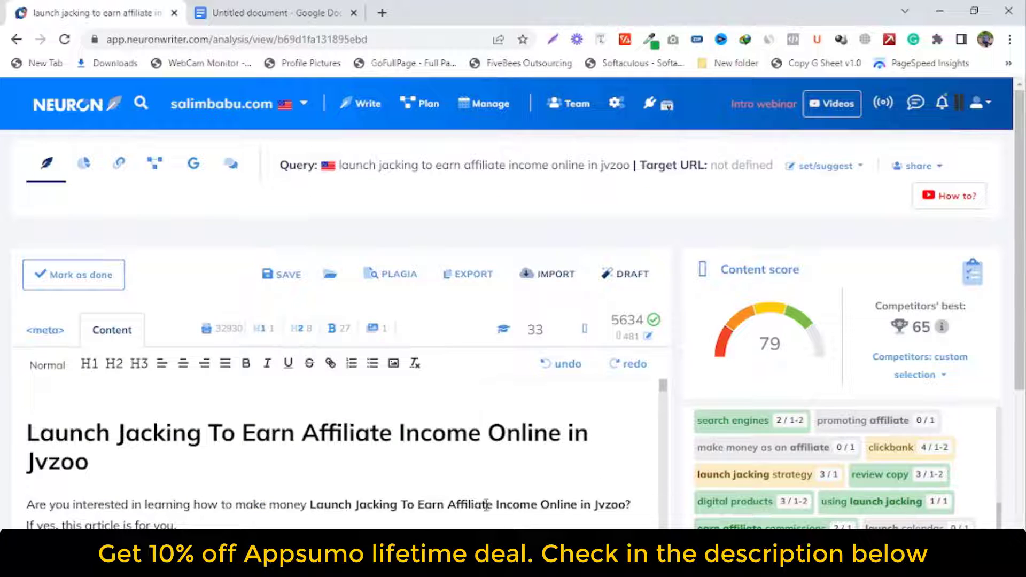